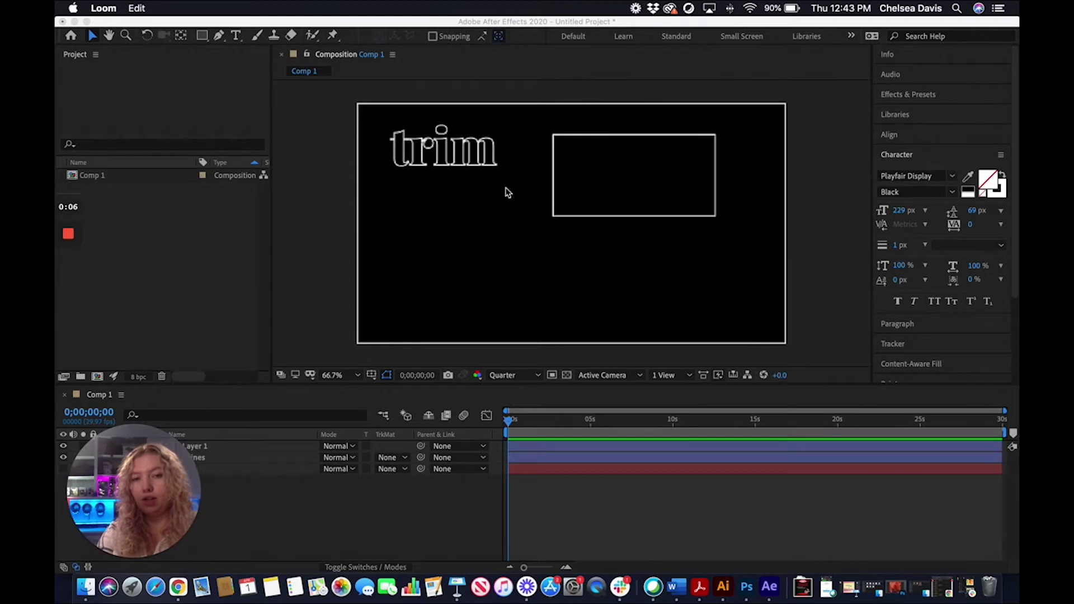
Preview the trim animation, then return to the first frame.
left_click(445, 400)
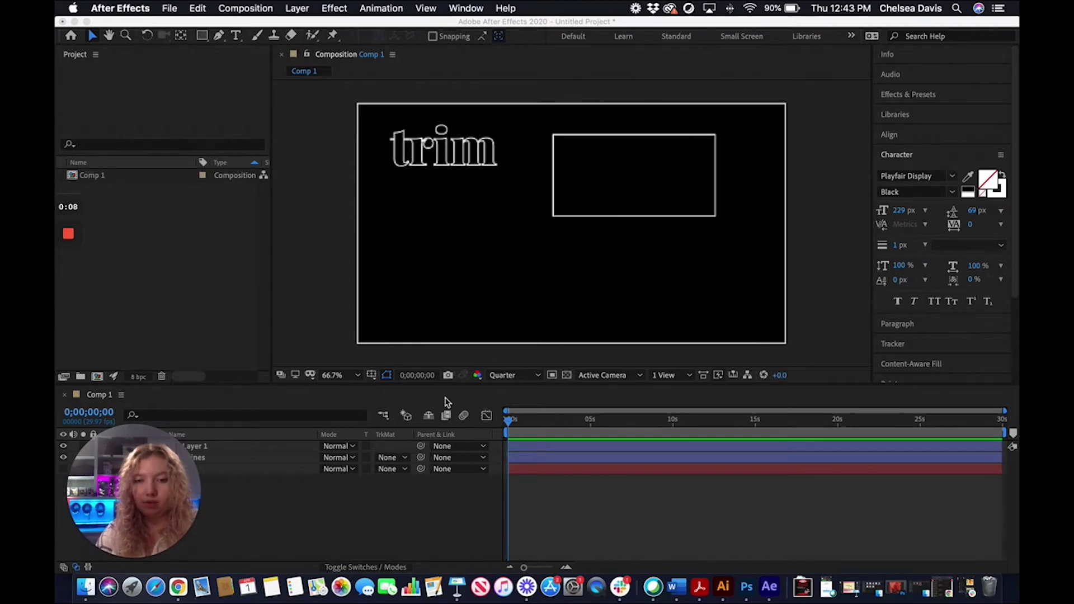
key("space")
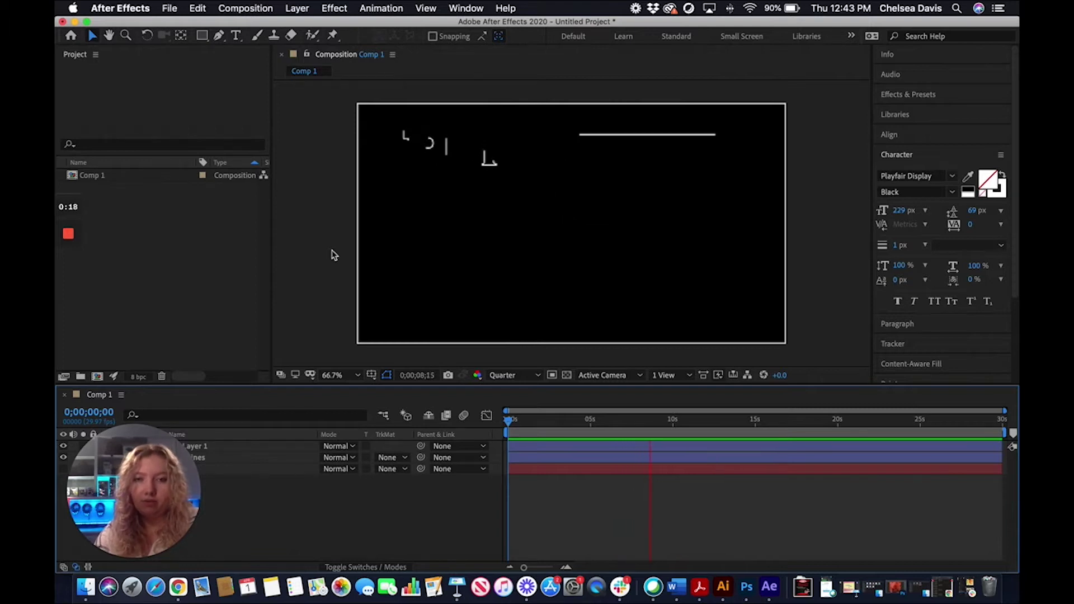
key("space")
left_click_drag(652, 424, 477, 425)
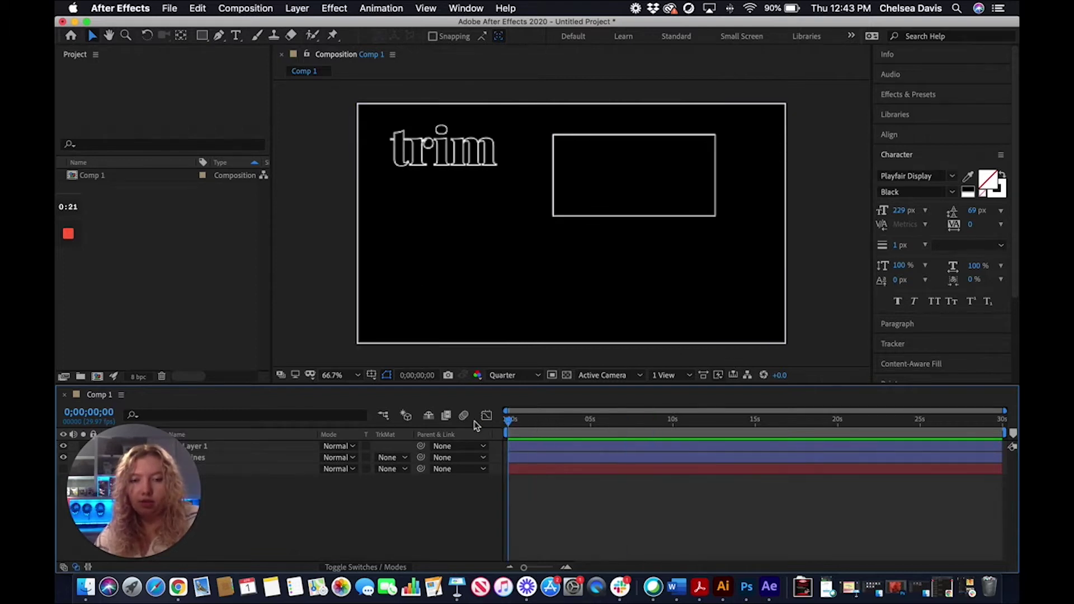
Draw a second rectangle, Shape Layer 2, below the first one.
left_click(202, 37)
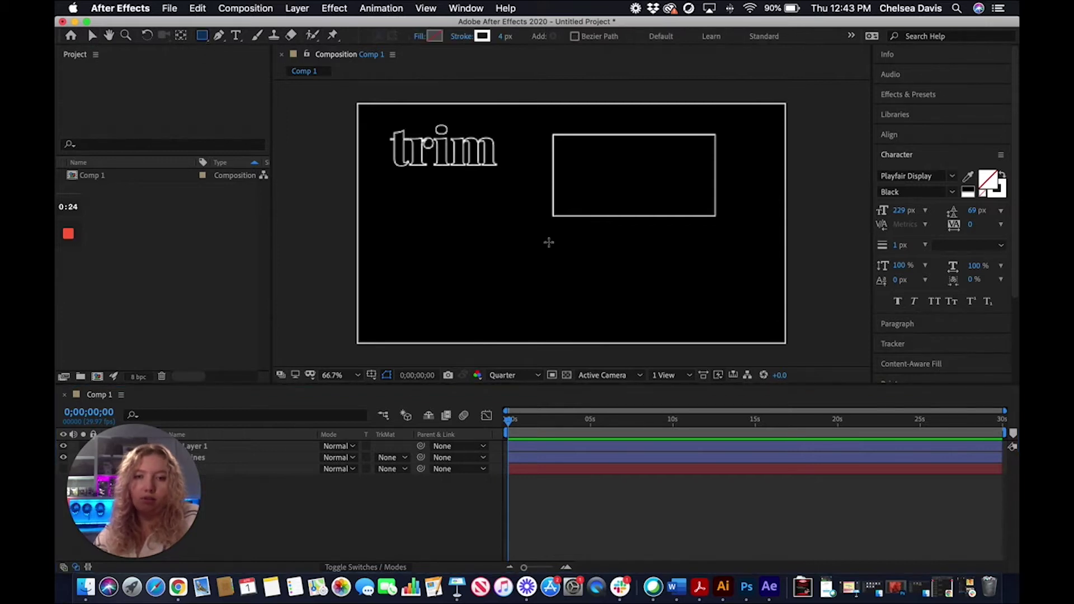
left_click_drag(554, 236, 718, 310)
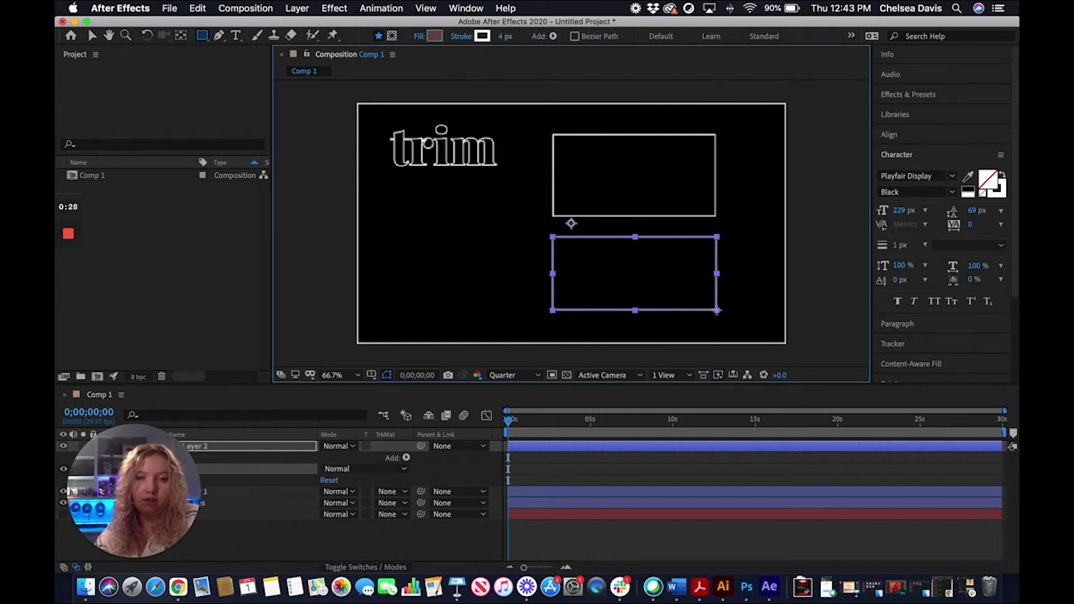
left_click_drag(120, 476, 137, 136)
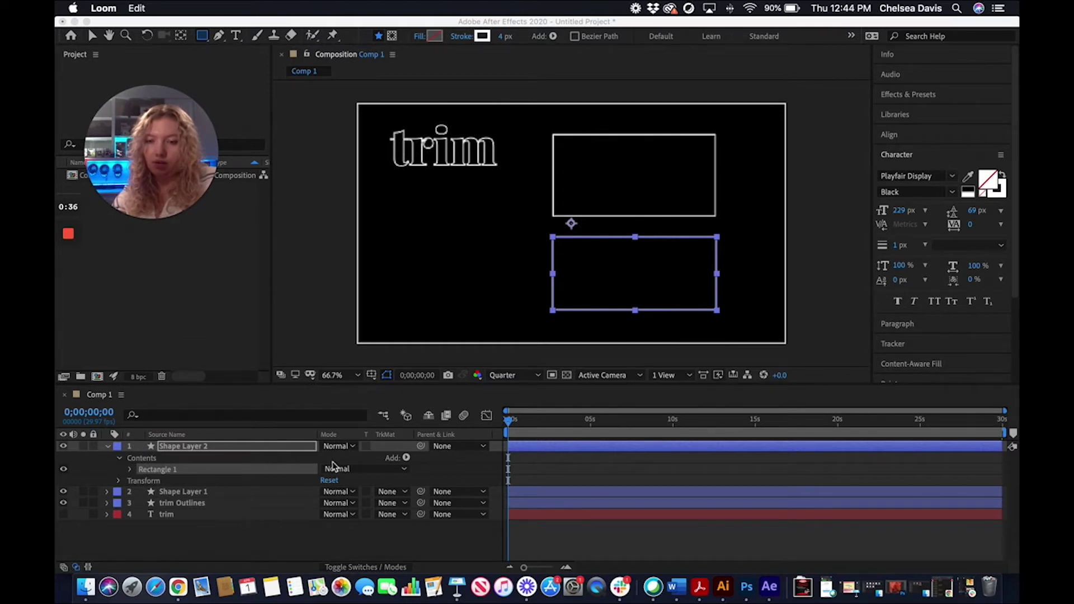
left_click(406, 458)
Add Trim Paths to Shape Layer 2 and set a Start keyframe at 0% at 0s.
left_click(407, 459)
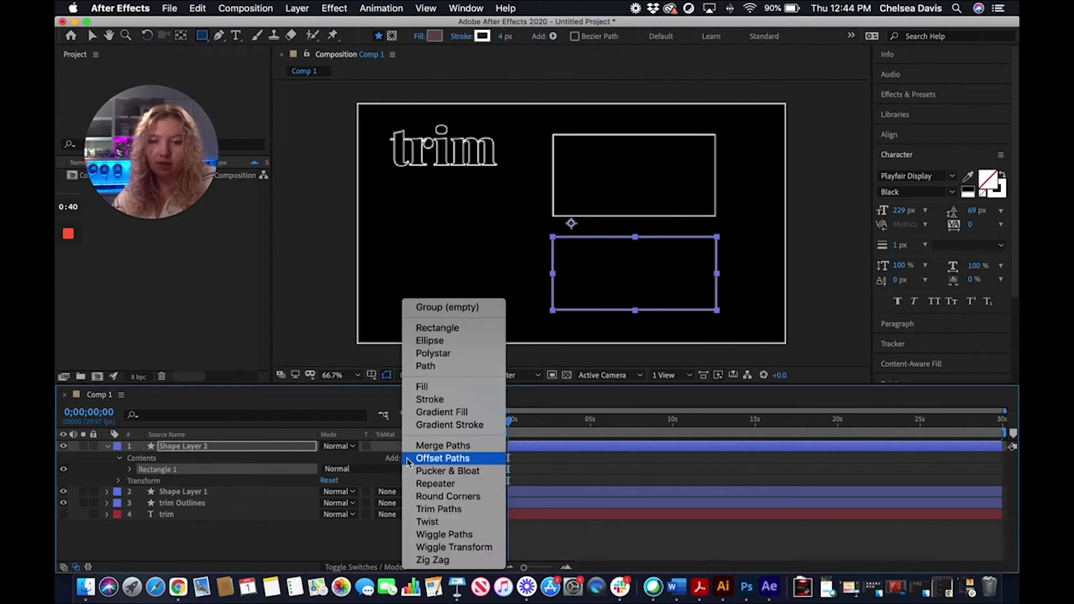
left_click(439, 509)
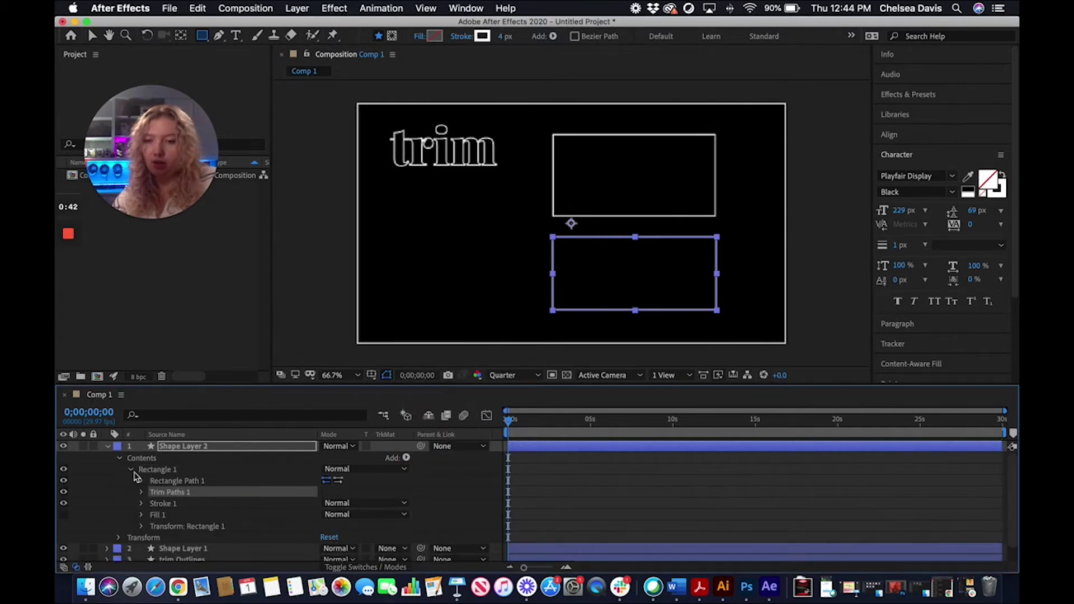
left_click(142, 493)
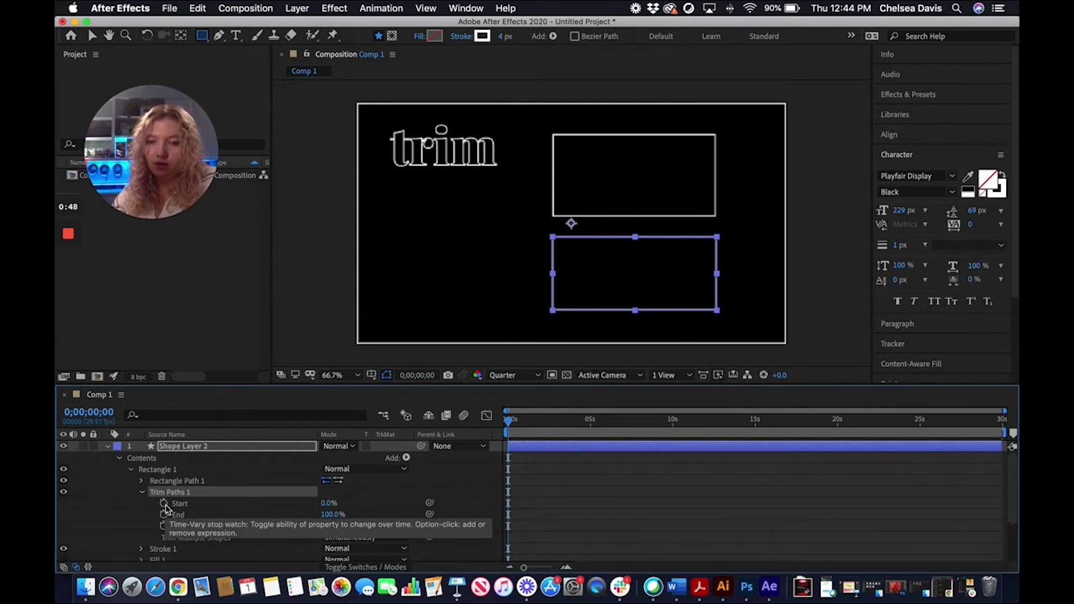
left_click(164, 504)
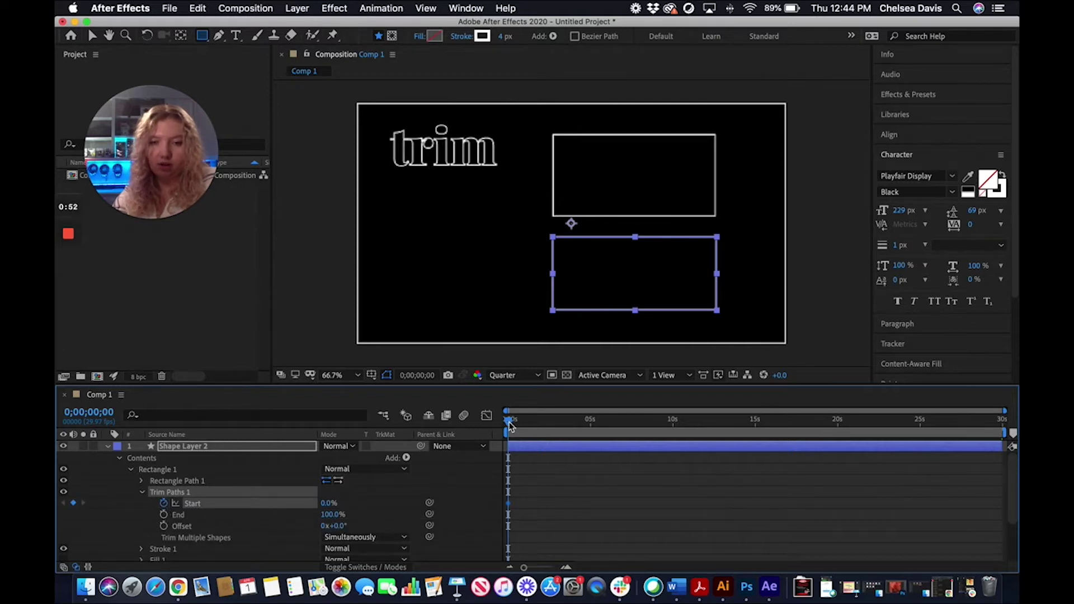
Set Trim Paths Start to 100% near 10 seconds, then return to the first frame.
left_click_drag(510, 420, 676, 414)
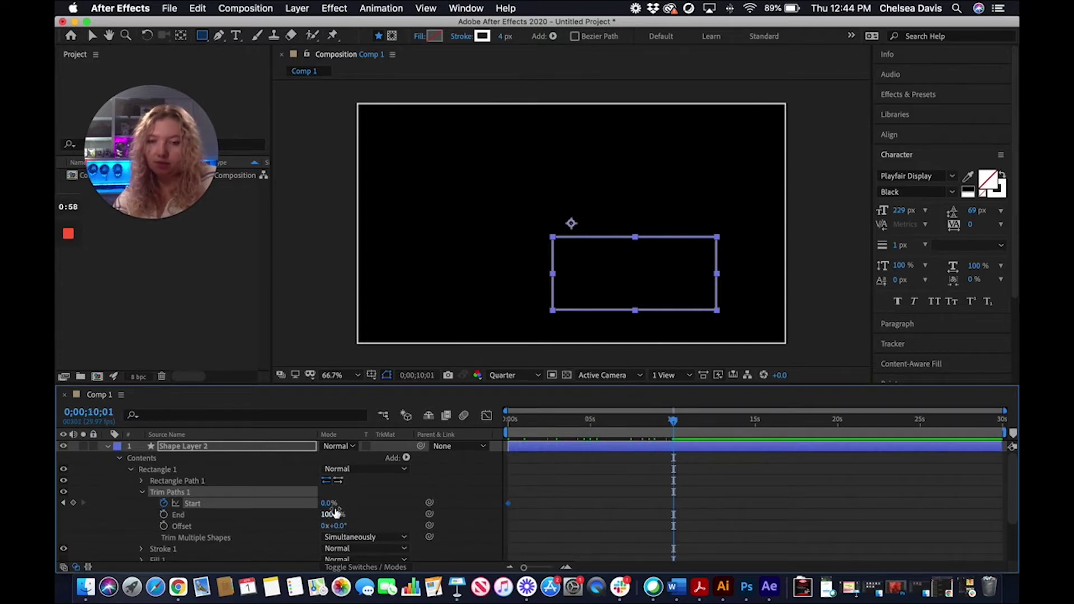
left_click_drag(337, 501, 588, 488)
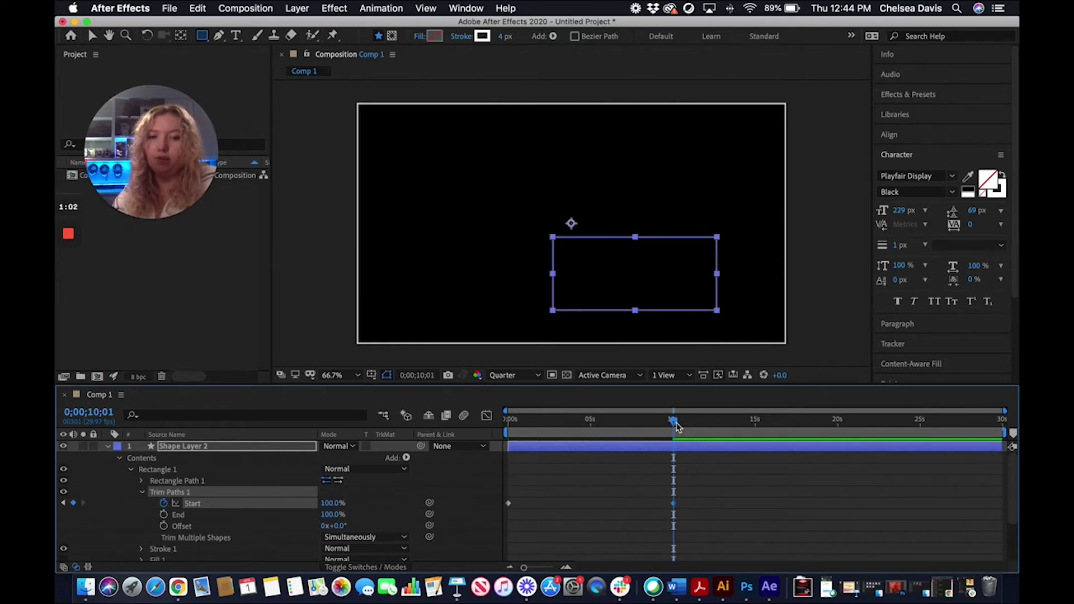
left_click_drag(675, 426, 508, 423)
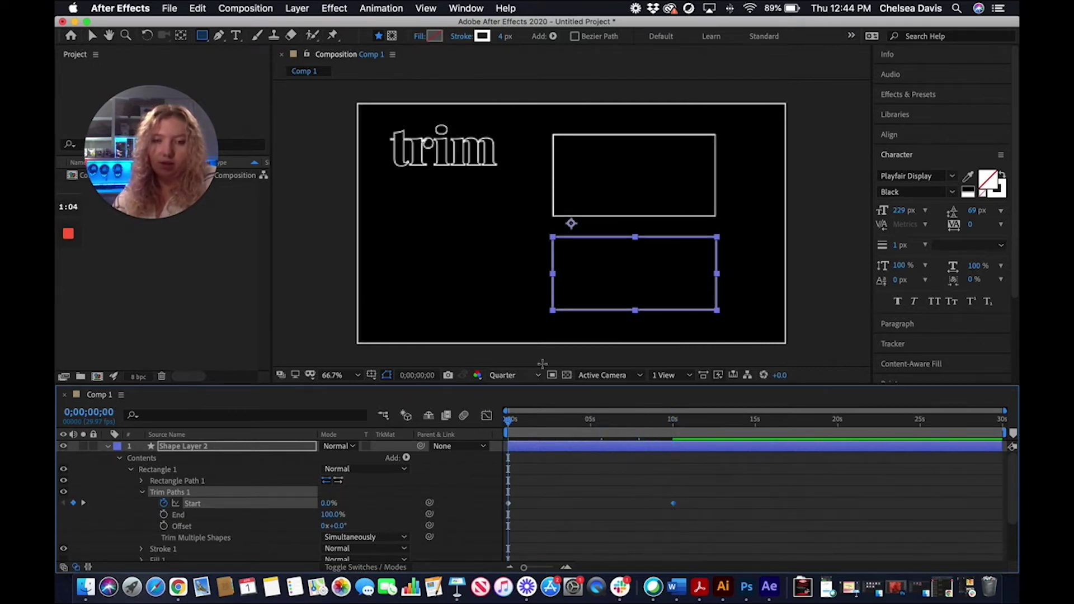
left_click(92, 36)
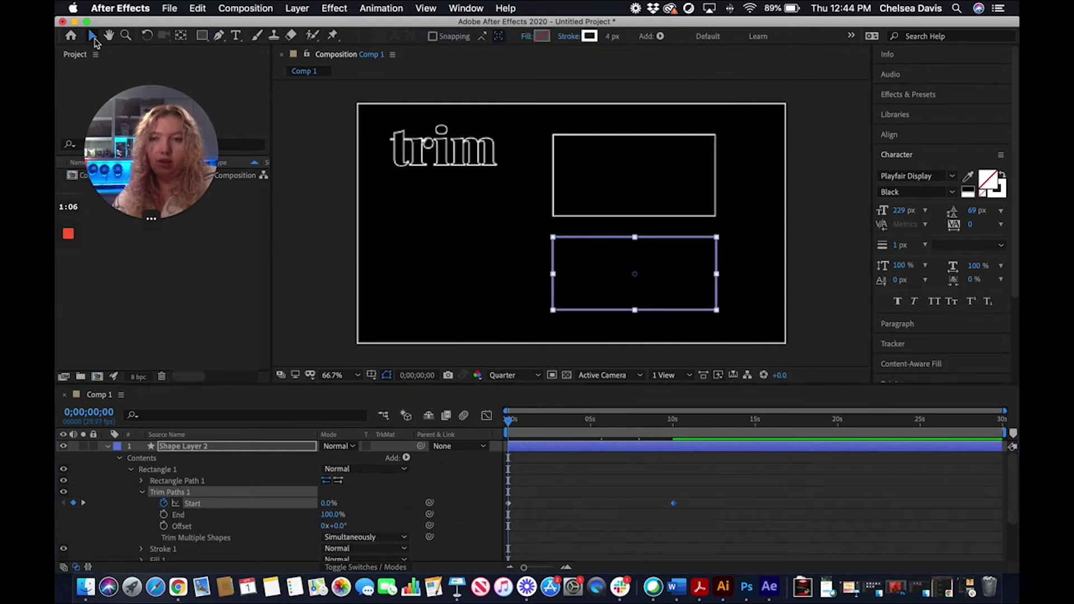
left_click(302, 258)
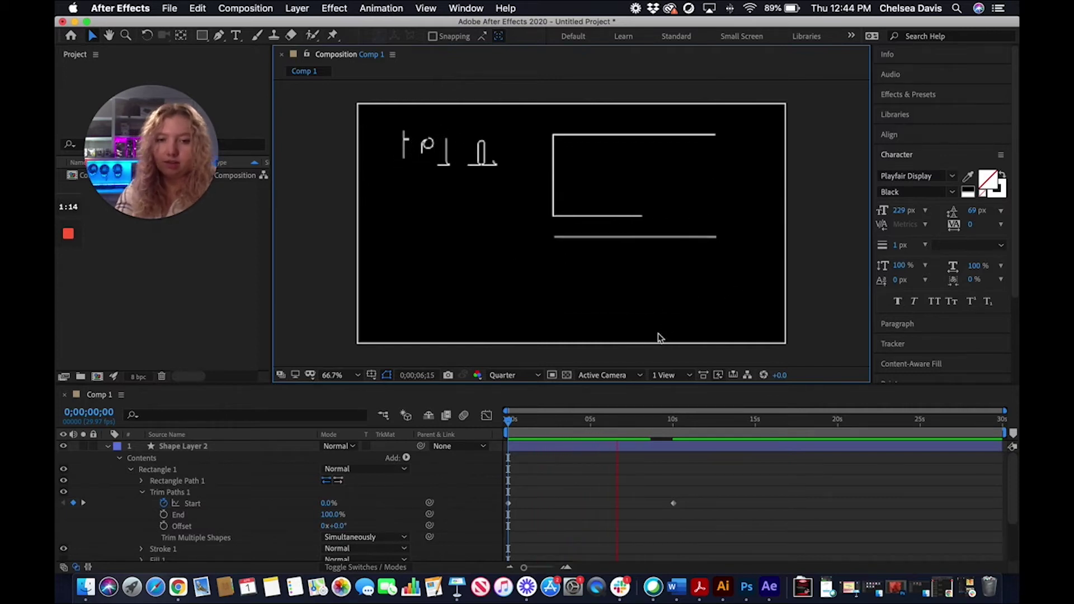
Drag the rectangle's first Start keyframe later and check the animation around eight seconds.
key("space")
left_click(509, 503)
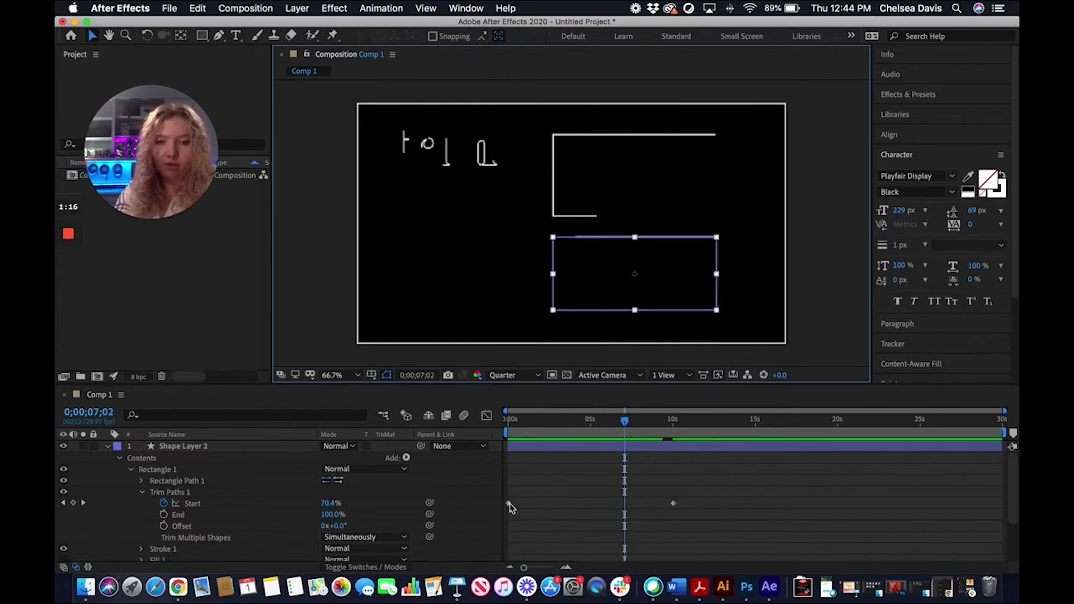
left_click_drag(508, 504, 651, 511)
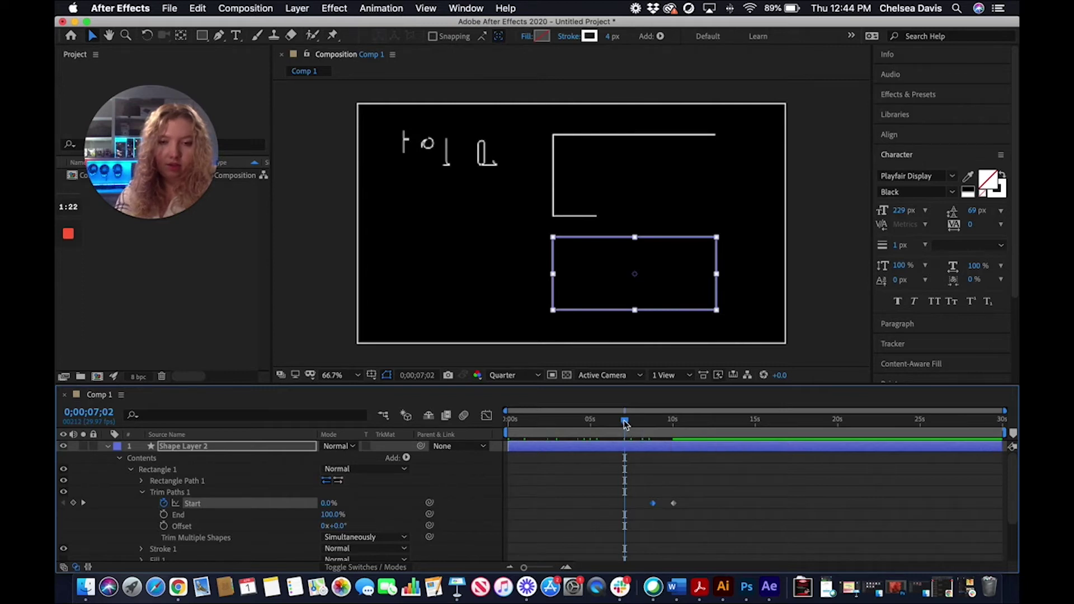
left_click_drag(636, 426, 644, 424)
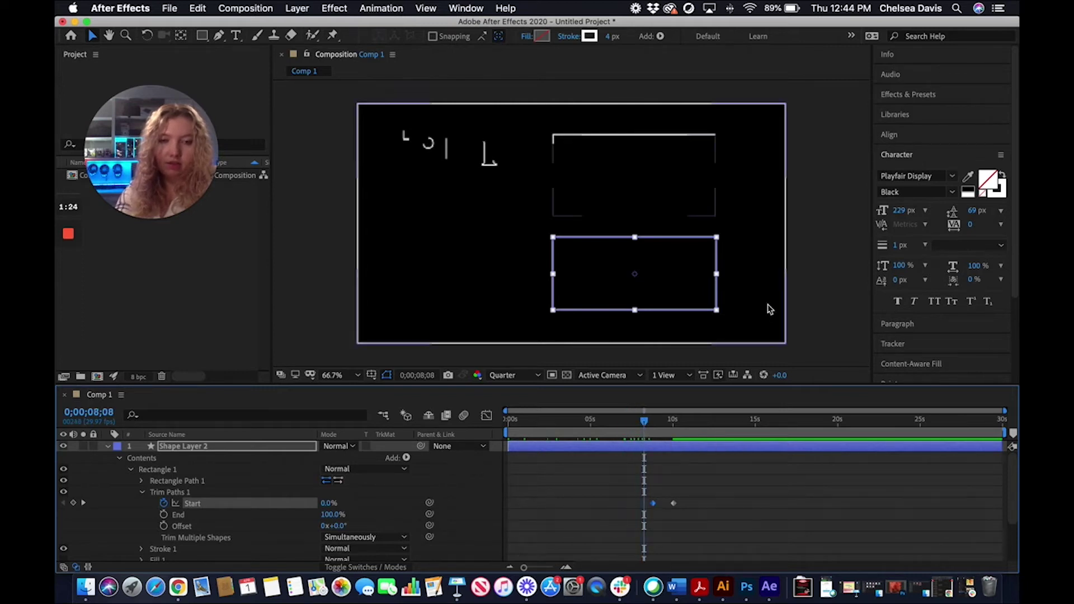
left_click(814, 297)
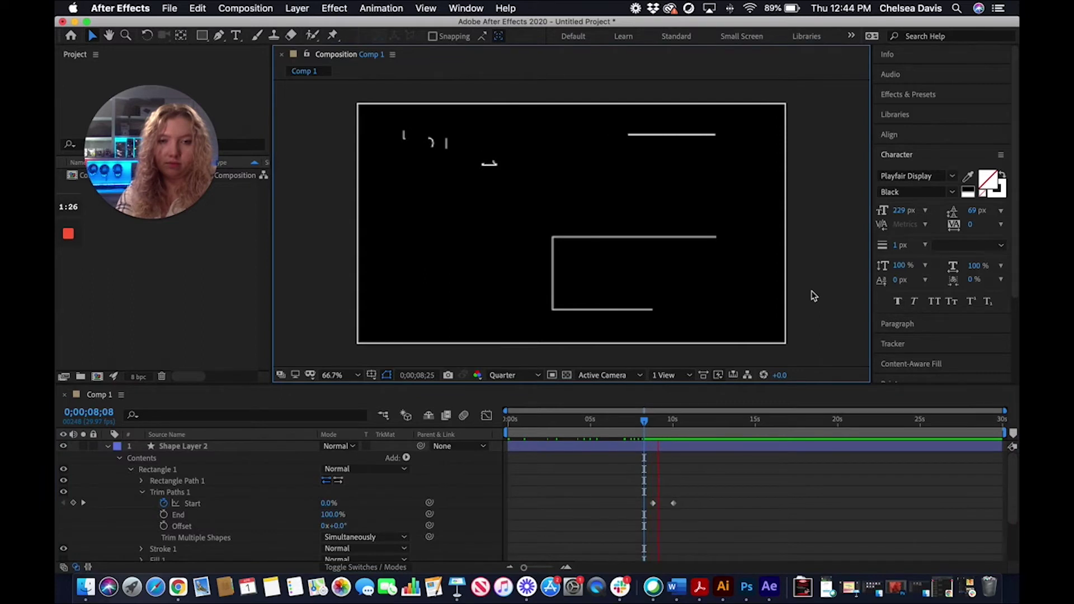
Place the 0% Start keyframe at 5 seconds and return the playhead to 0:00.
key("space")
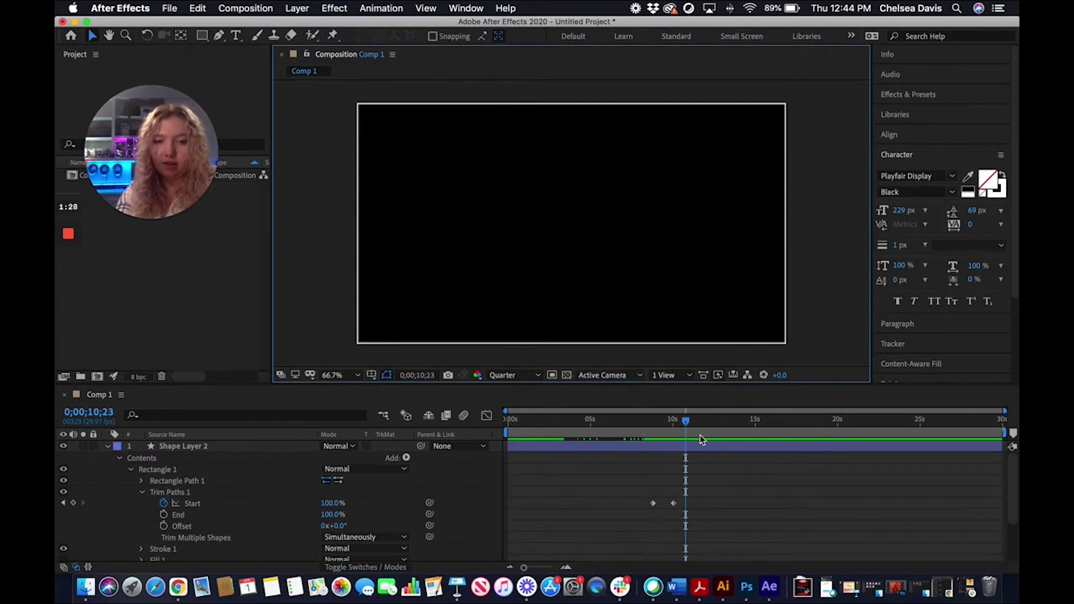
left_click(653, 503)
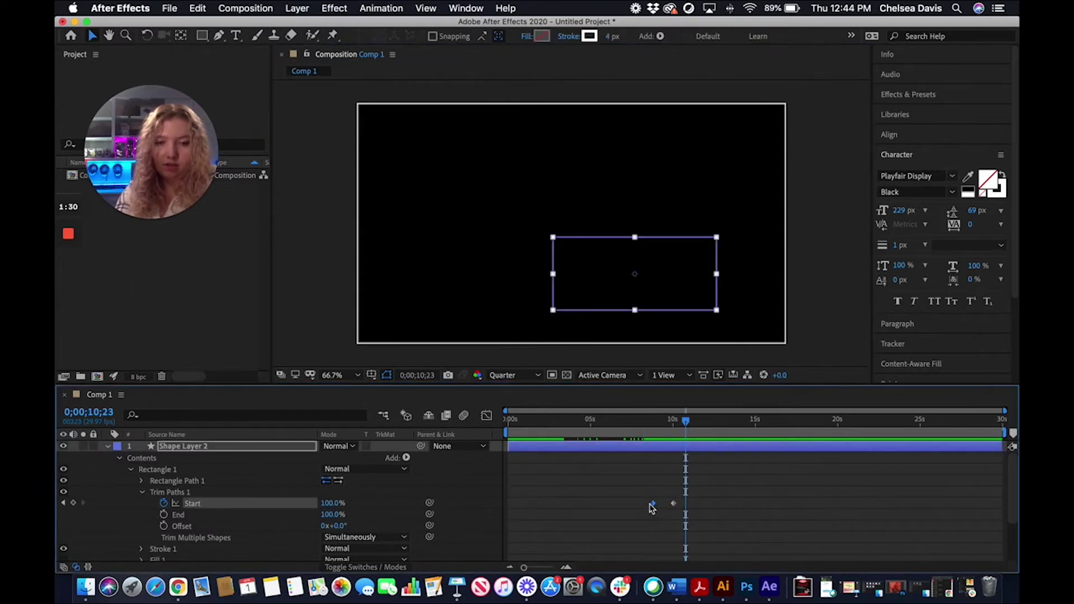
left_click_drag(651, 504, 593, 504)
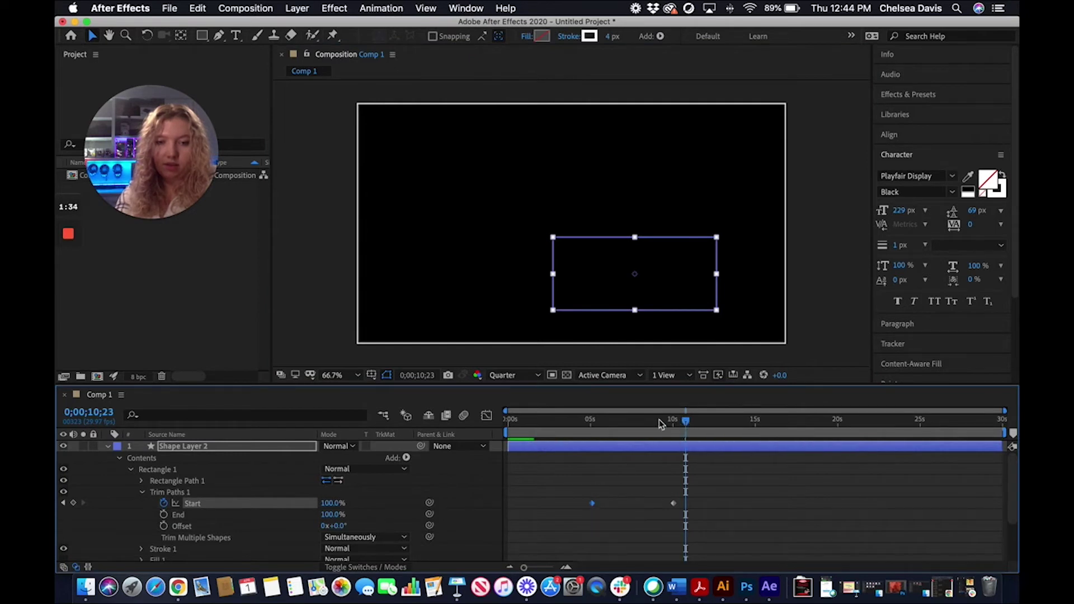
left_click_drag(650, 421, 590, 426)
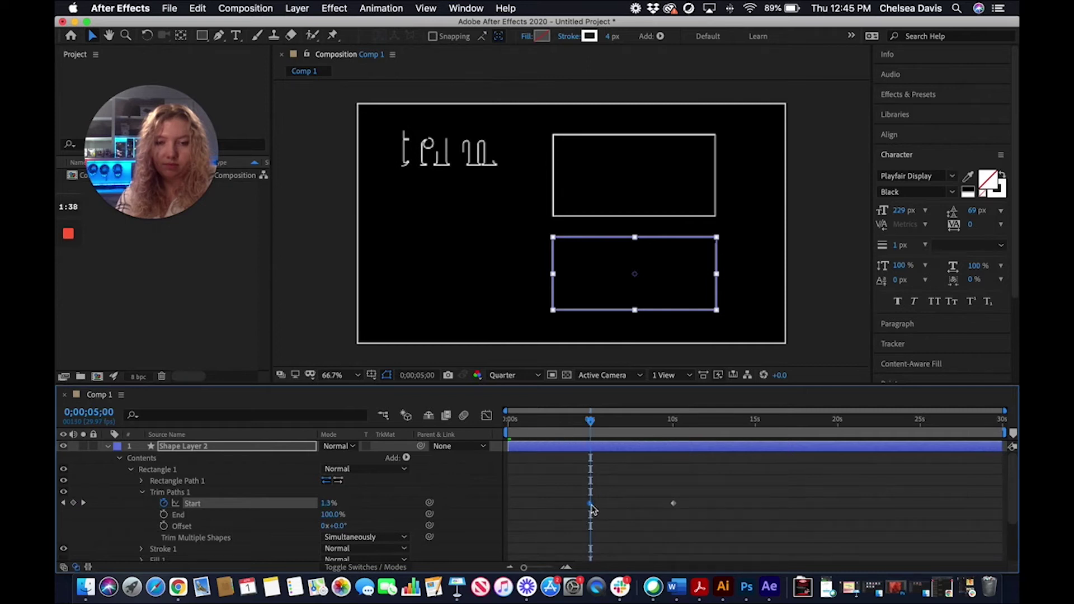
left_click_drag(592, 505, 595, 498)
left_click_drag(590, 421, 484, 426)
left_click(297, 215)
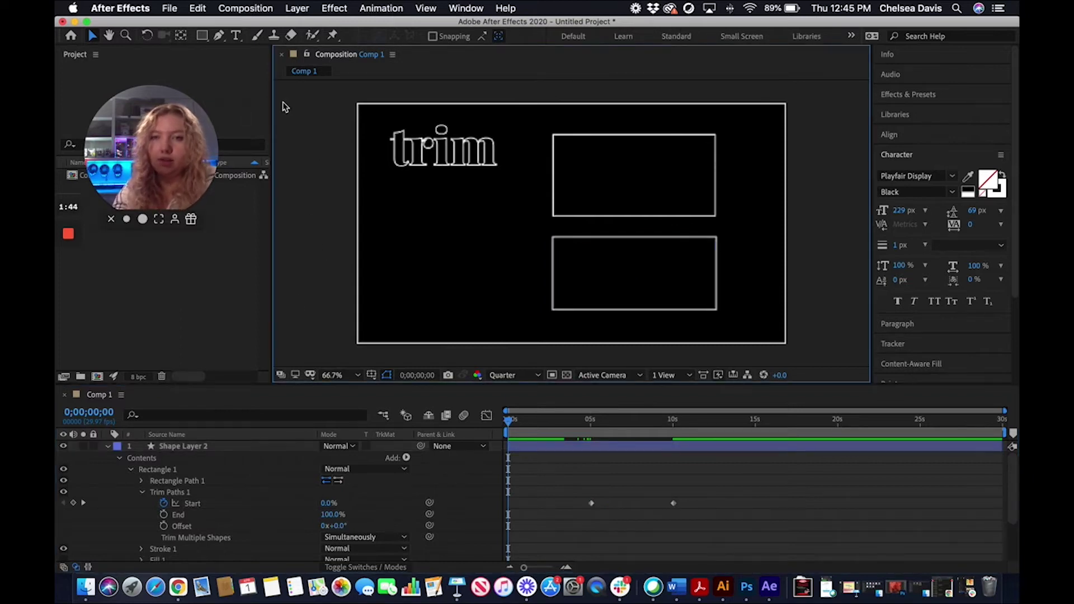
Type 'trim' in a new paragraph text box at the lower left.
left_click(236, 36)
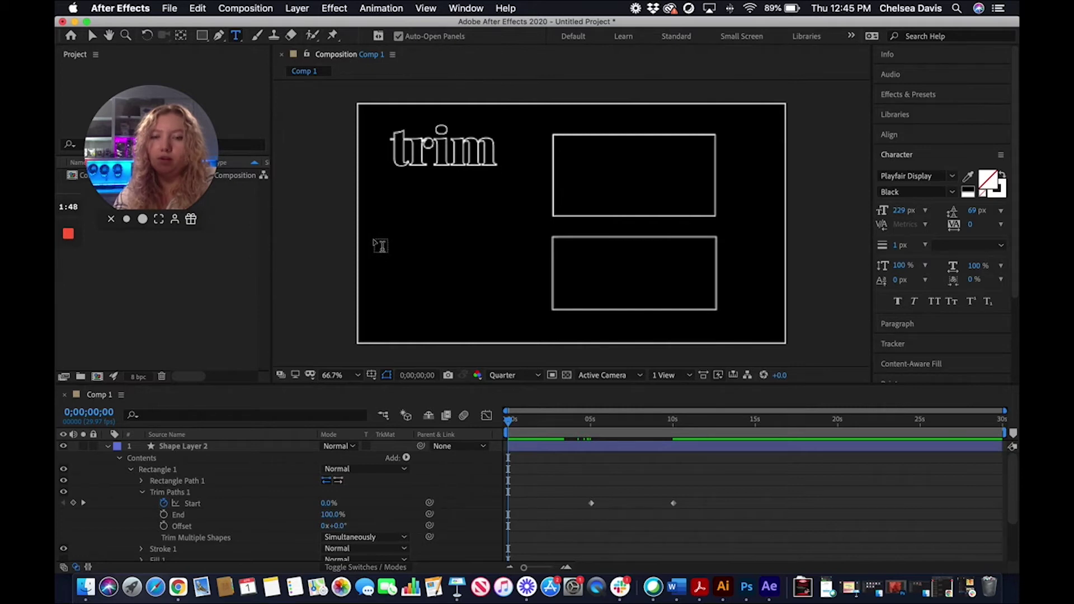
left_click_drag(373, 240, 535, 307)
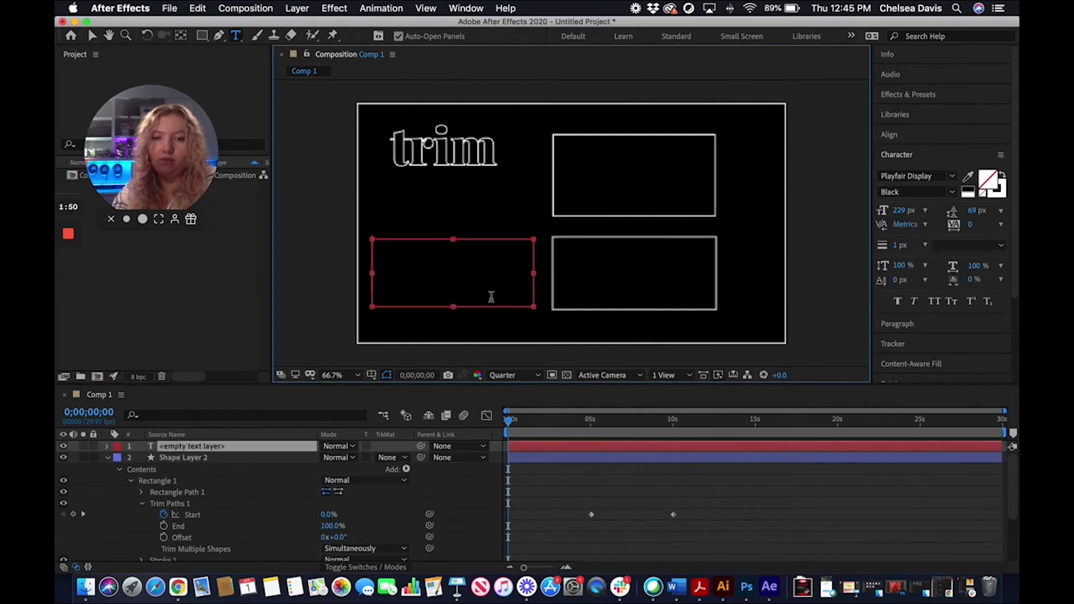
type("trim")
key("BackSpace")
key("BackSpace")
key("BackSpace")
type("rim")
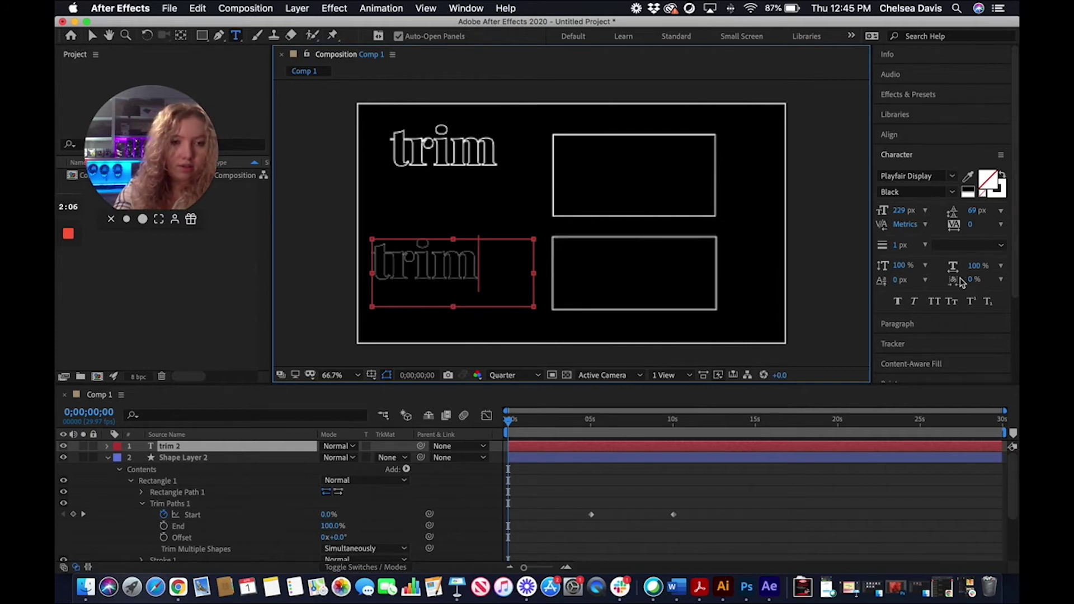
Select the whole new 'trim' word and set its stroke width to 4 px.
left_click(895, 247)
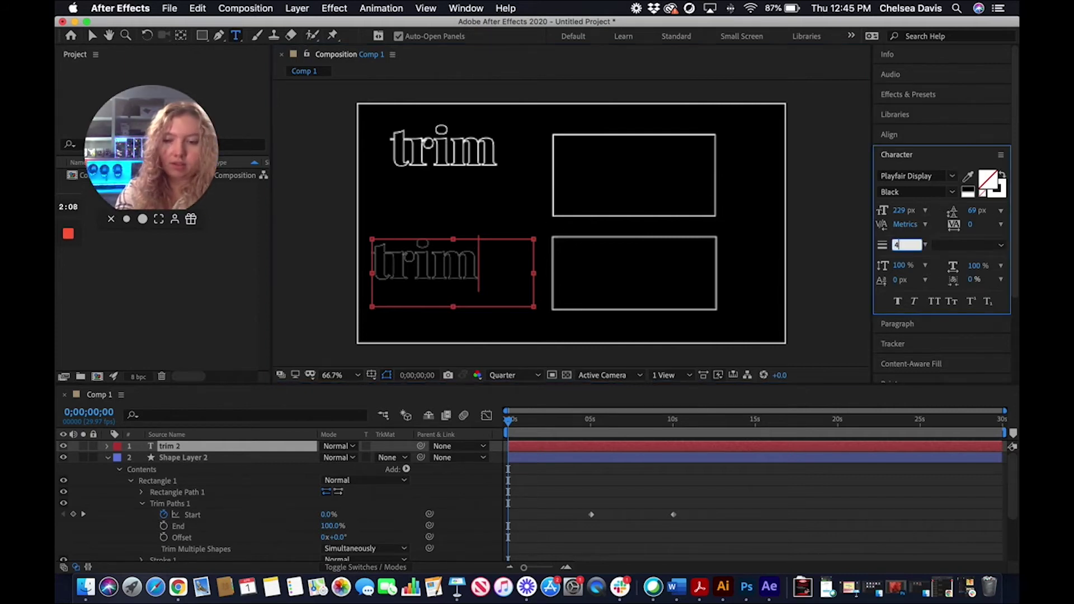
key("Tab")
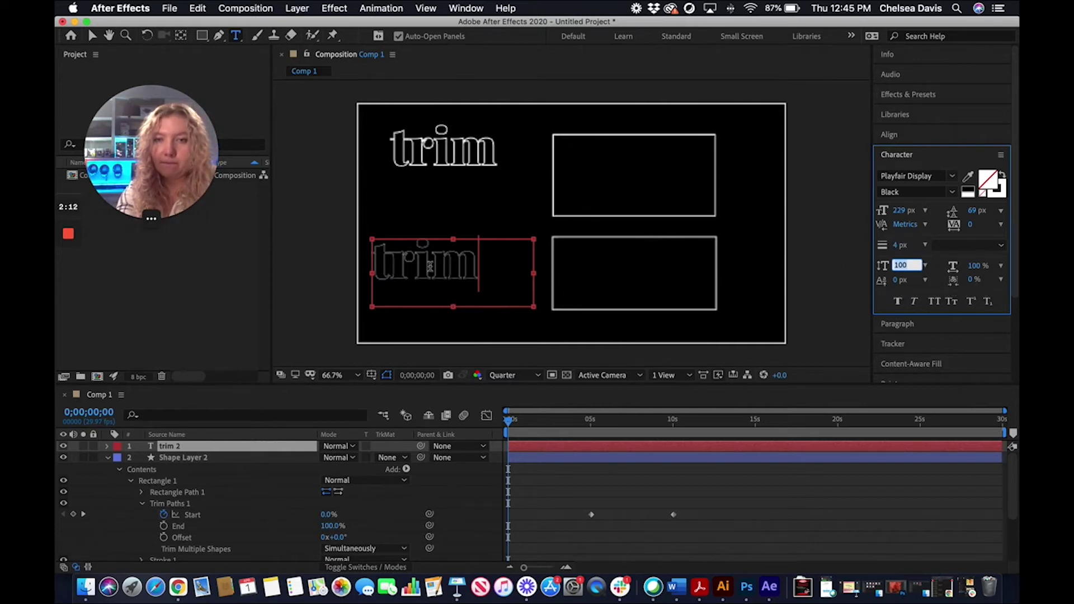
left_click(481, 263)
left_click_drag(481, 263, 406, 263)
left_click(376, 263)
double_click(376, 263)
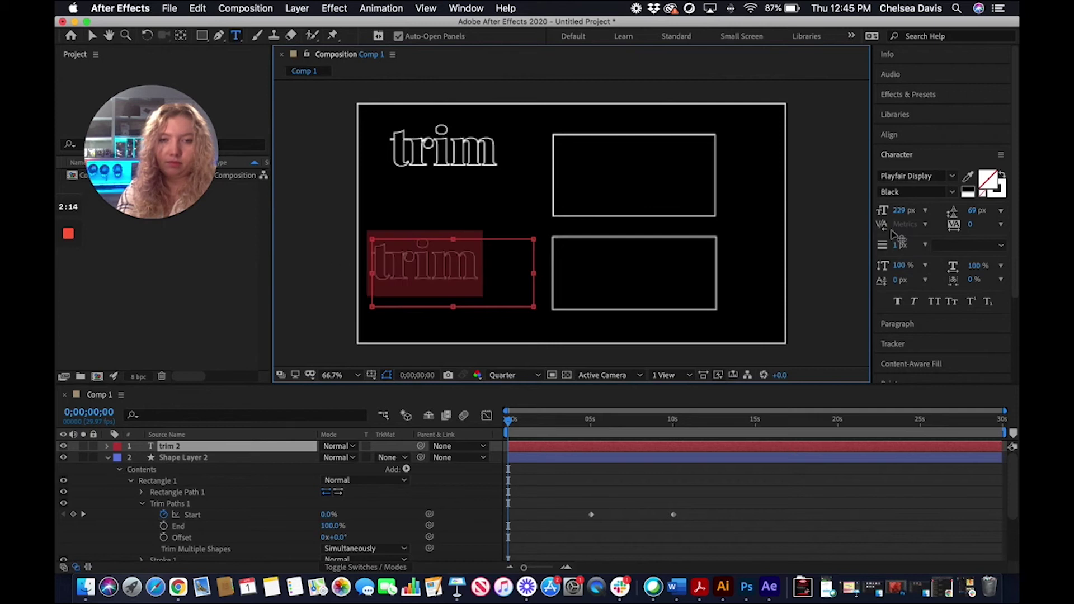
left_click(897, 246)
type("4")
key("Tab")
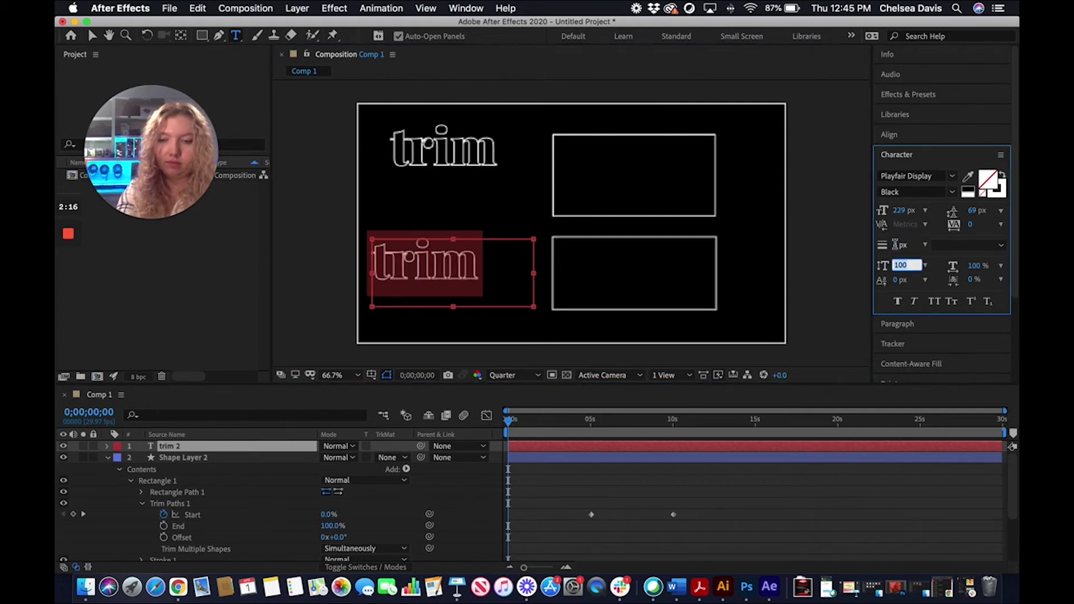
Shift the lower 'trim' word slightly to the right.
left_click(93, 36)
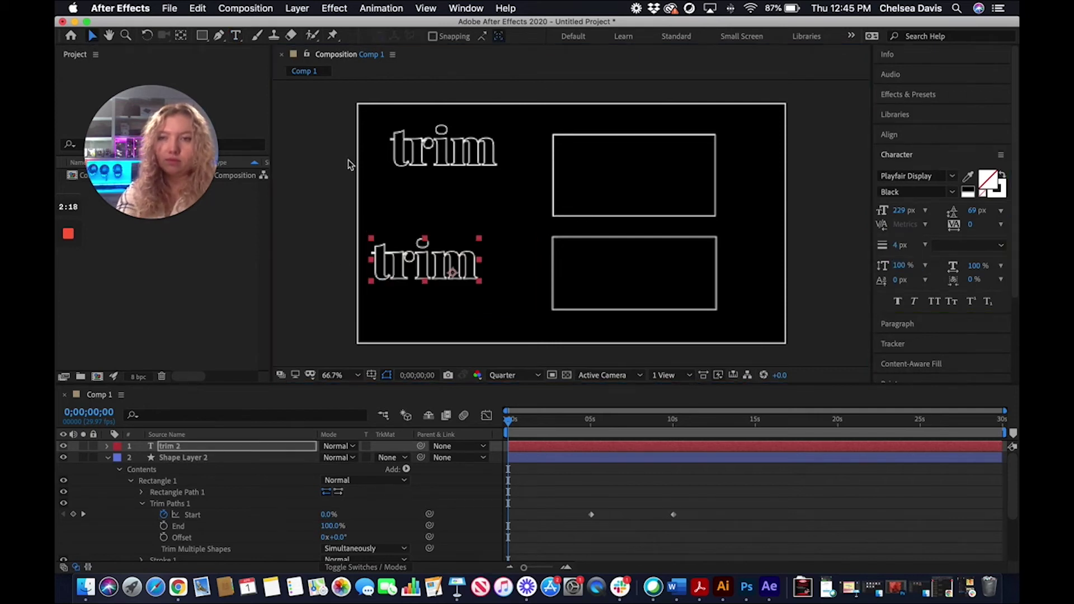
left_click(346, 170)
left_click_drag(402, 273, 423, 273)
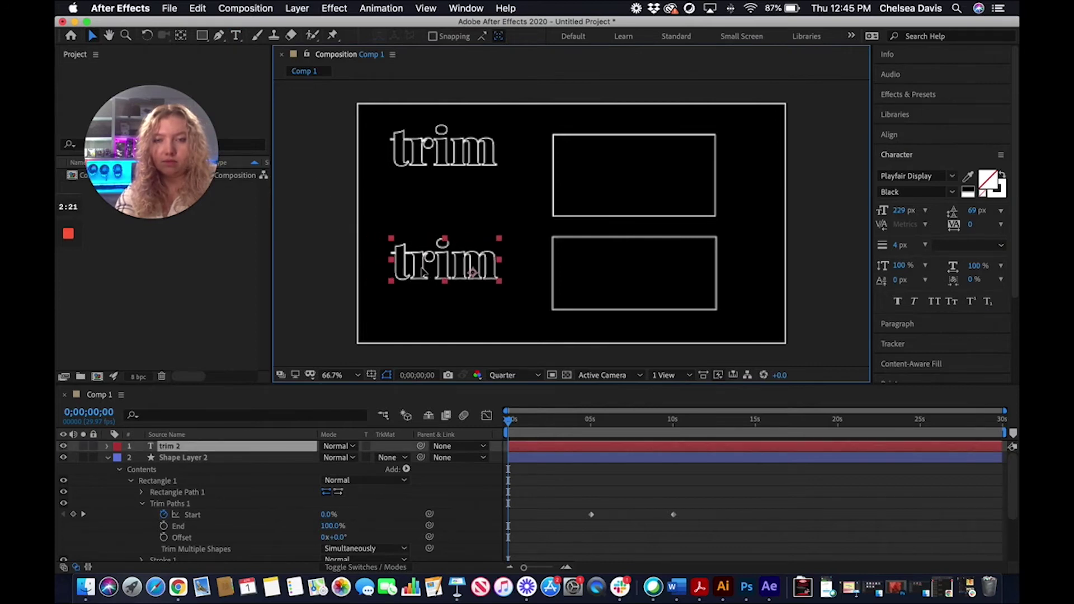
left_click(298, 240)
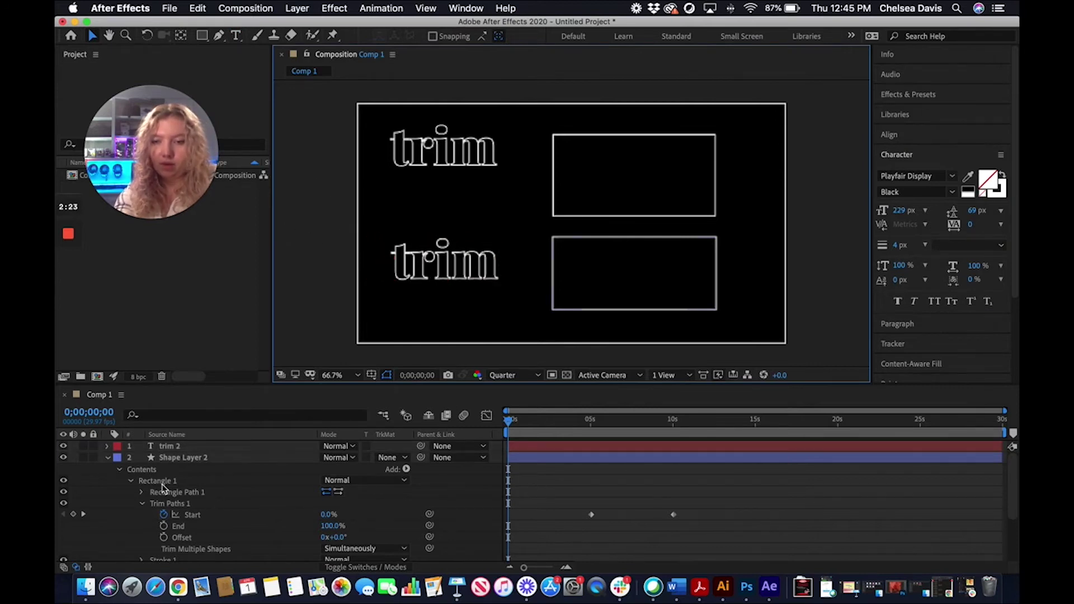
Convert the word with Create Shapes from Text and expand the trim 2 Outlines layer.
left_click(446, 278)
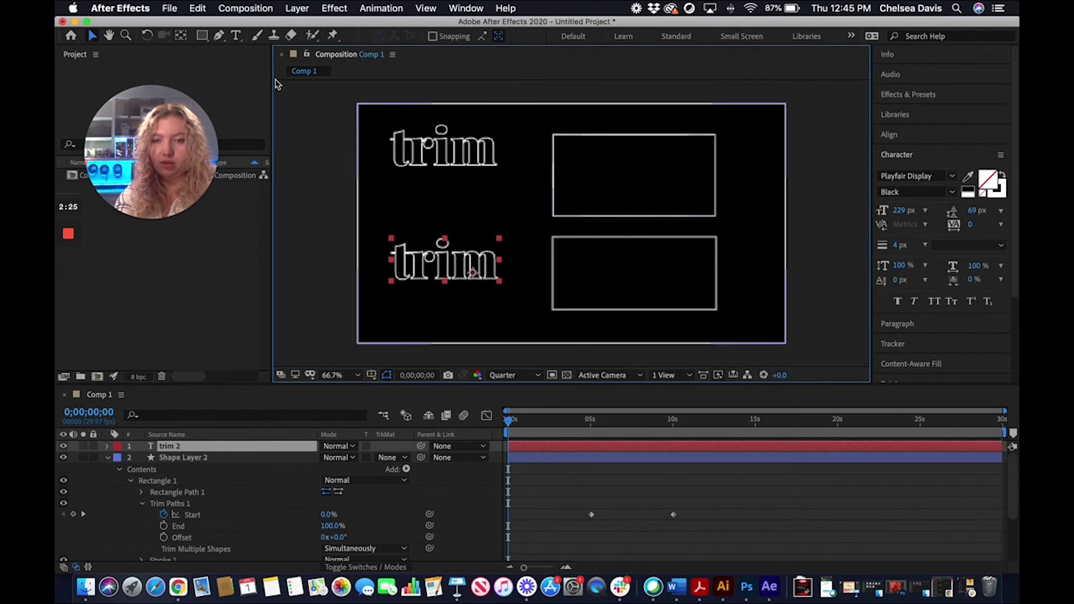
left_click(299, 8)
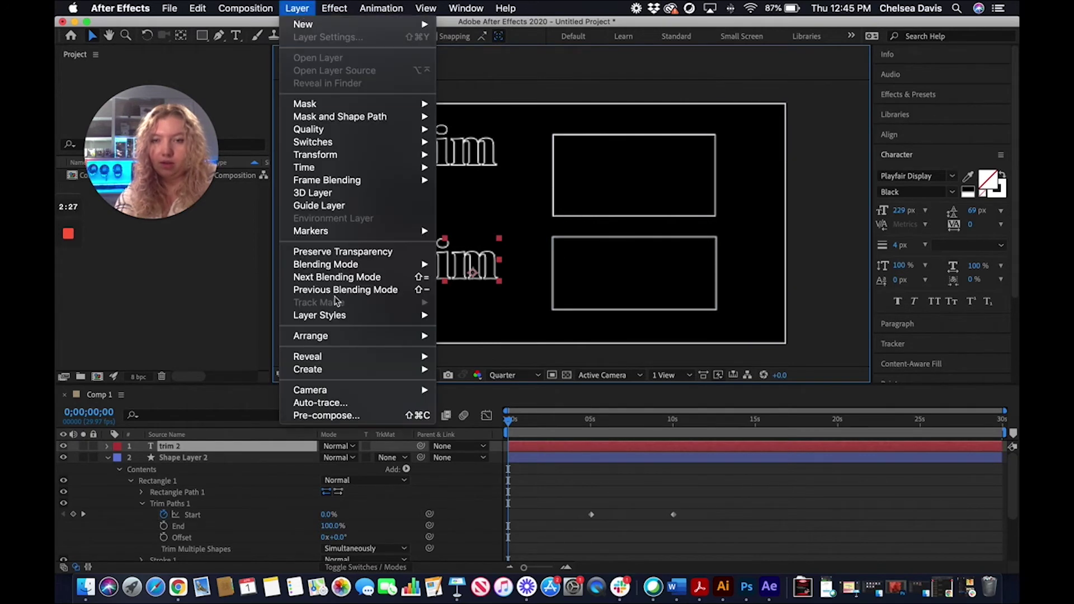
mouse_move(359, 369)
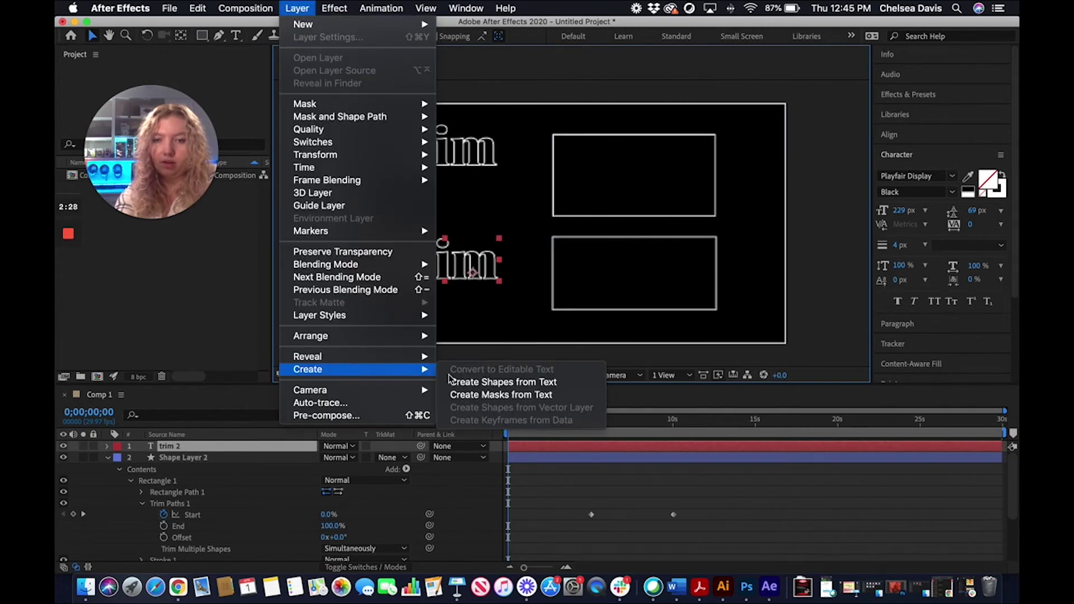
left_click(480, 383)
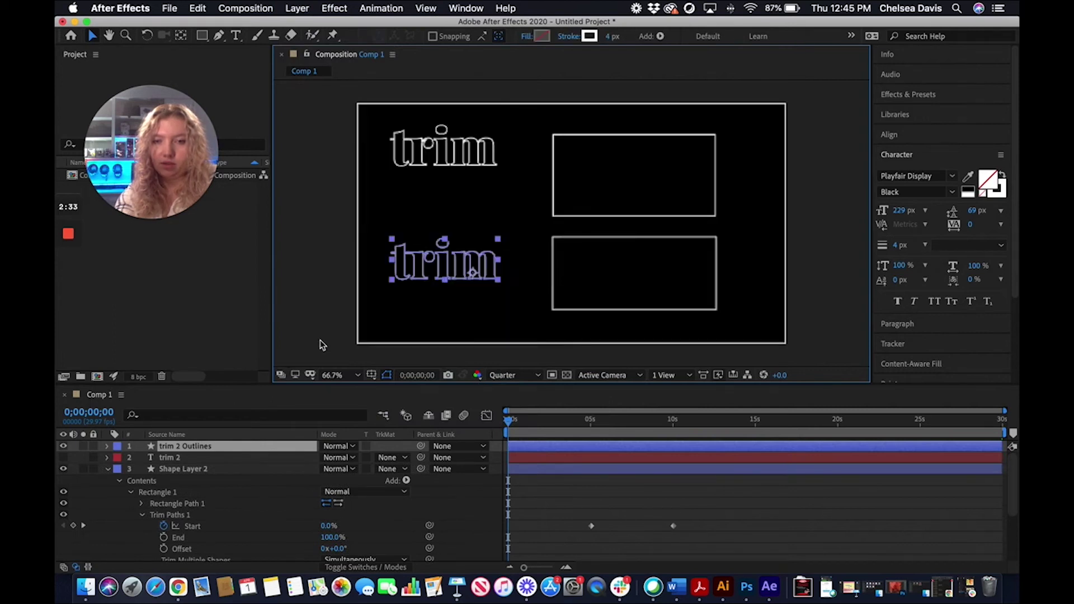
left_click(285, 243)
left_click(140, 446)
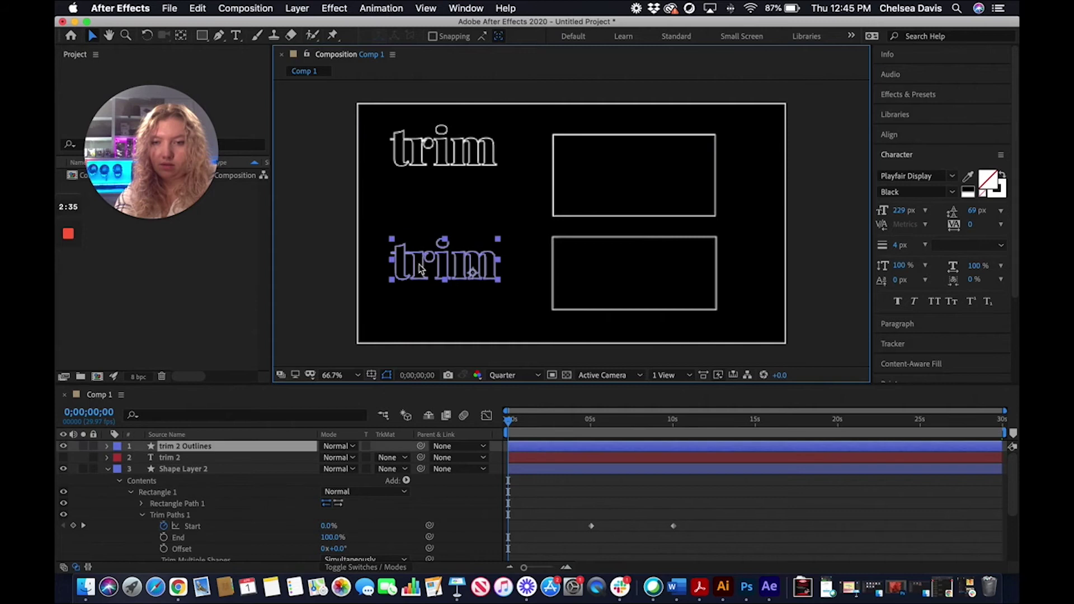
left_click(107, 446)
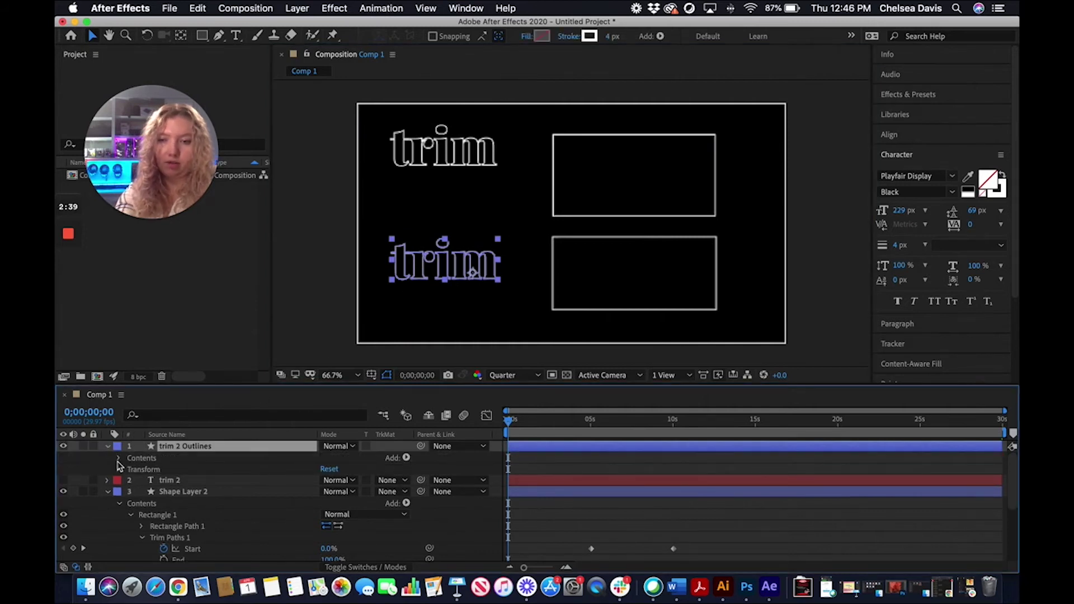
Add Trim Paths to trim 2 Outlines, keyframing Start 0% at 0s to 100% at 10s.
left_click(405, 459)
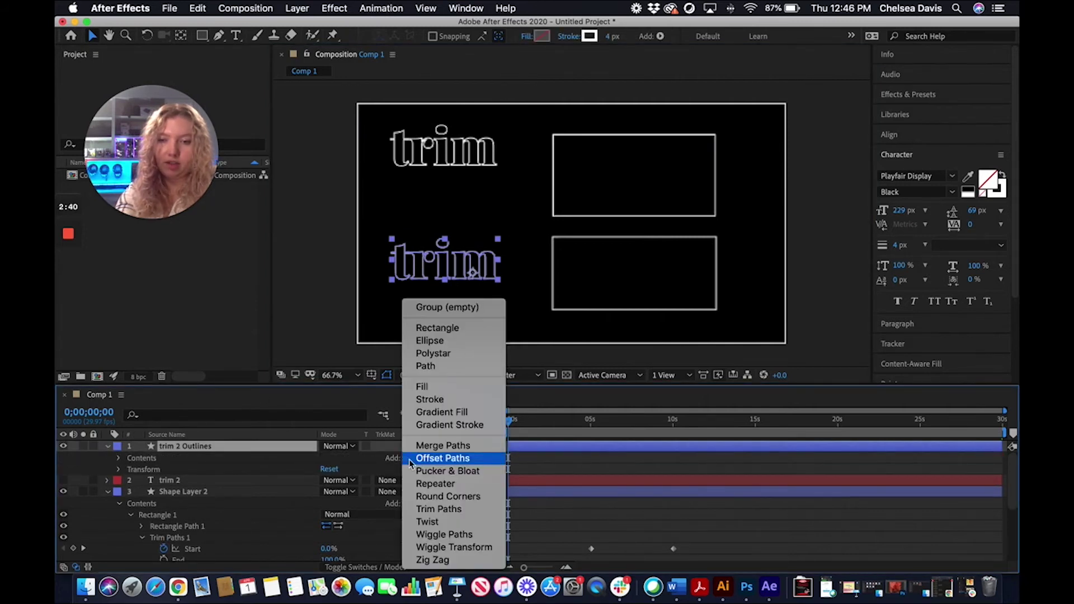
left_click(441, 509)
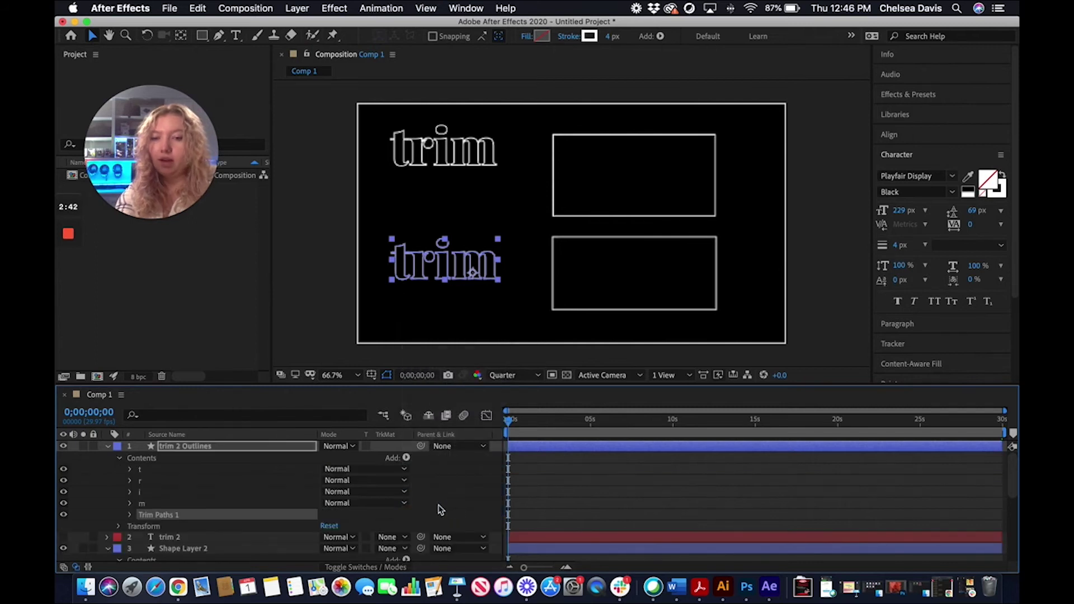
left_click(130, 516)
left_click(152, 521)
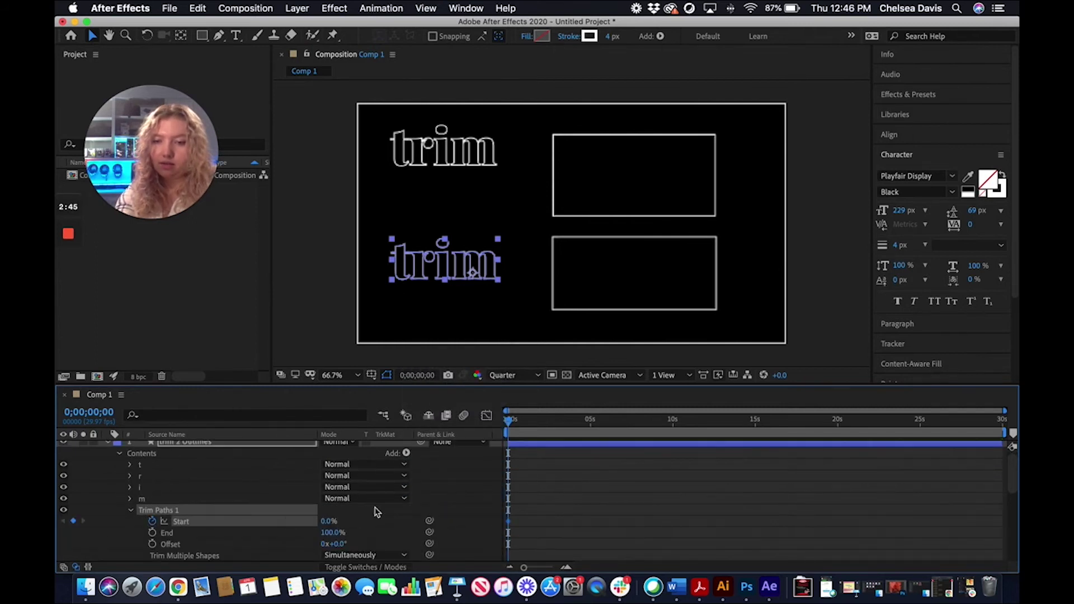
left_click_drag(508, 421, 674, 422)
left_click_drag(329, 520, 585, 506)
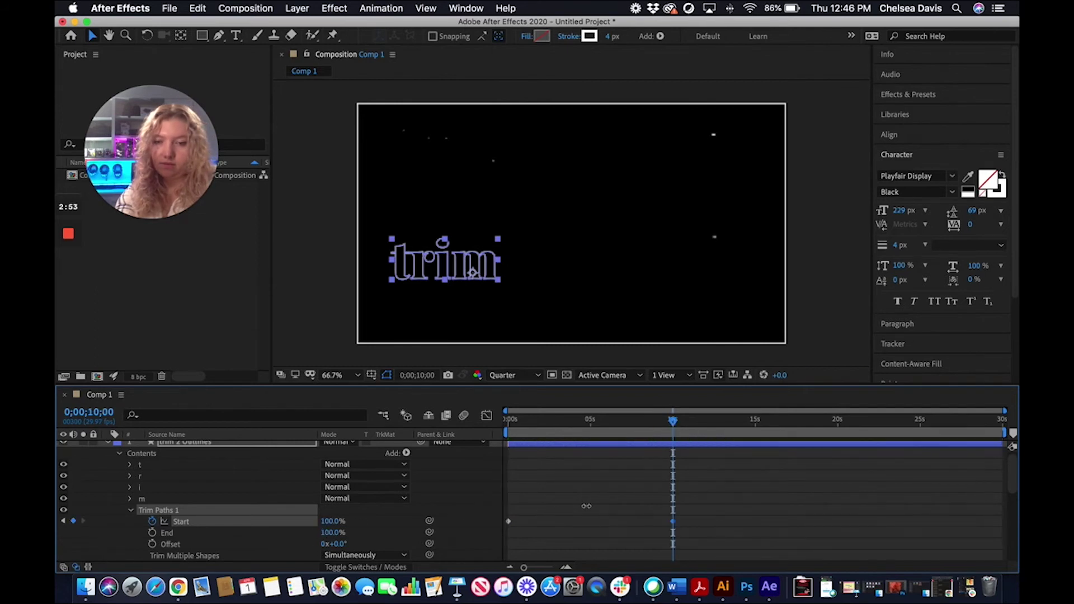
key("Home")
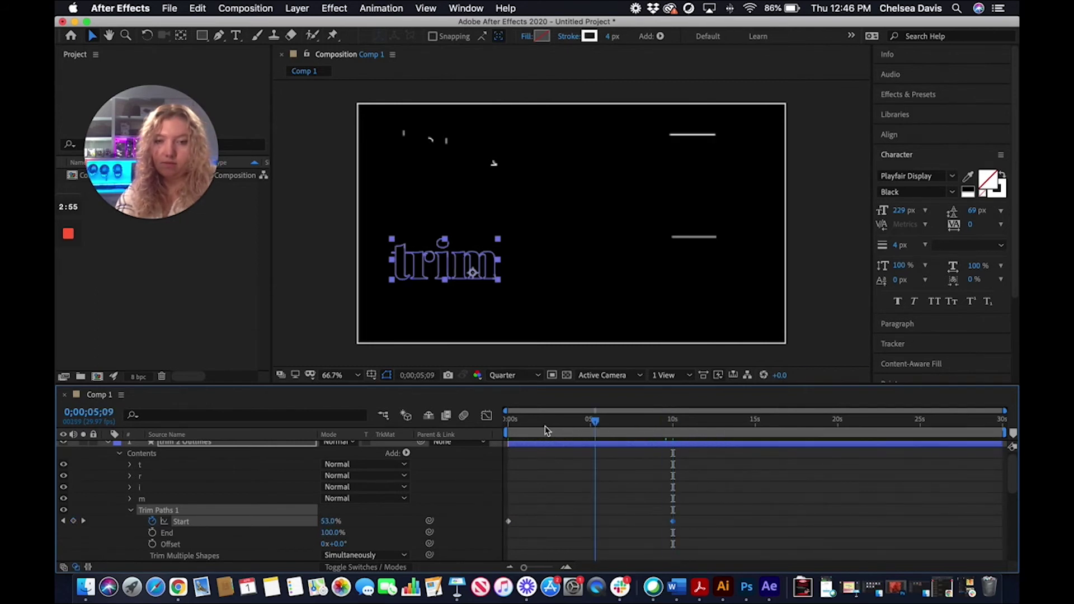
After previewing, drag trim 2 Outlines up to sit directly beneath the first word.
left_click(313, 263)
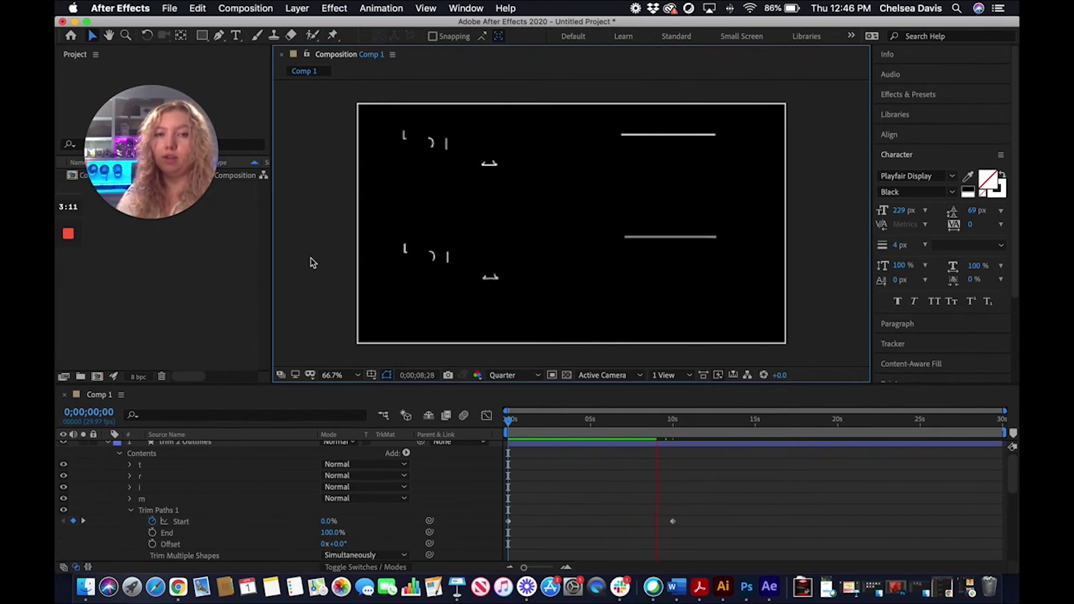
key("space")
left_click_drag(686, 422, 486, 417)
left_click(328, 269)
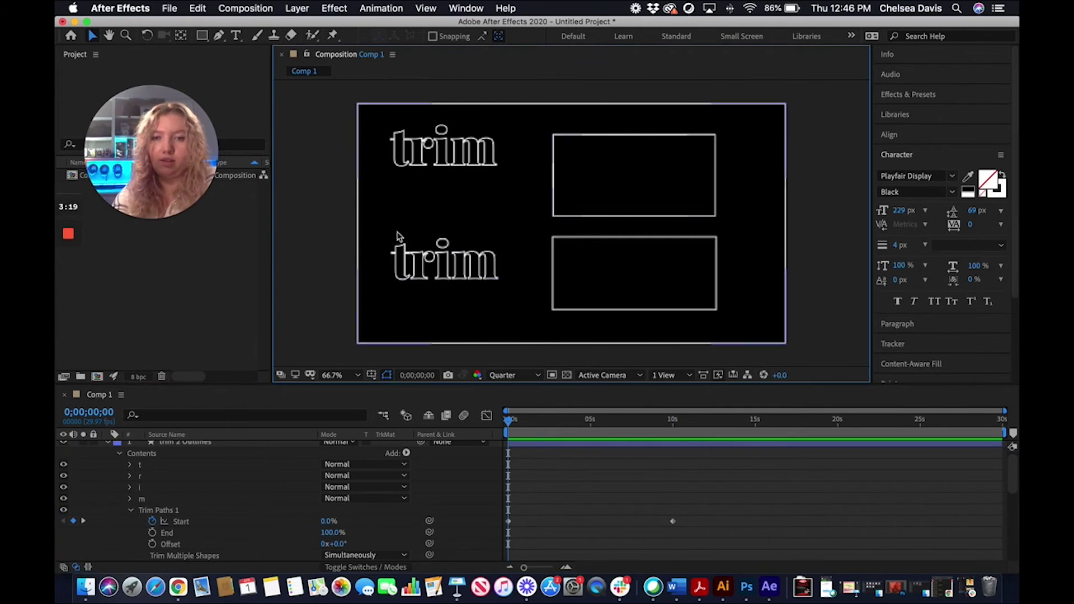
left_click_drag(454, 253, 455, 203)
Type a third 'trim' in a new text box at the lower left.
left_click(301, 231)
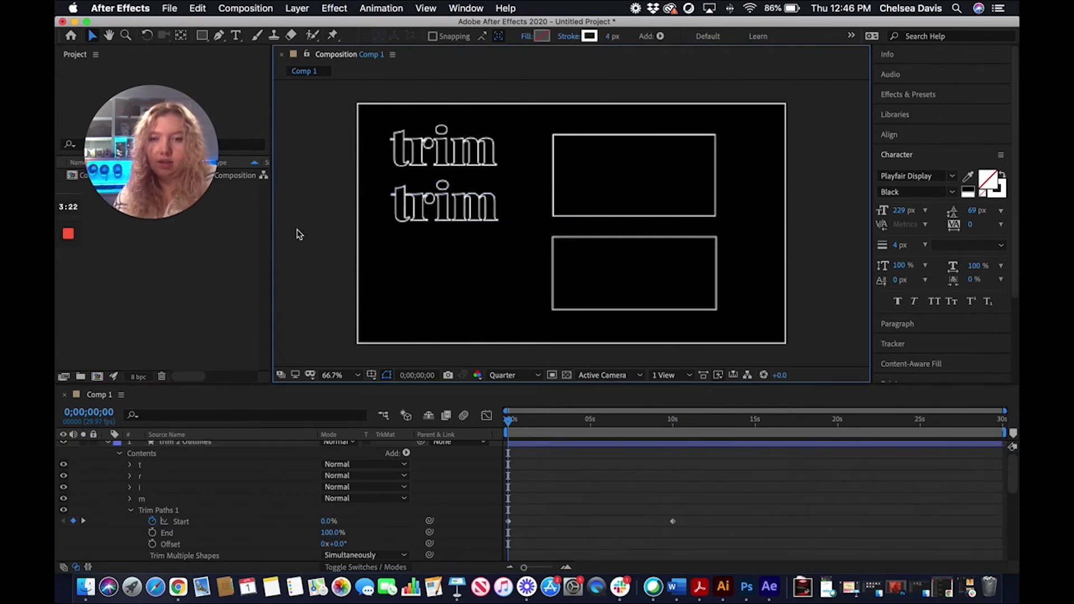
left_click(237, 38)
left_click_drag(386, 242, 522, 303)
type("trim")
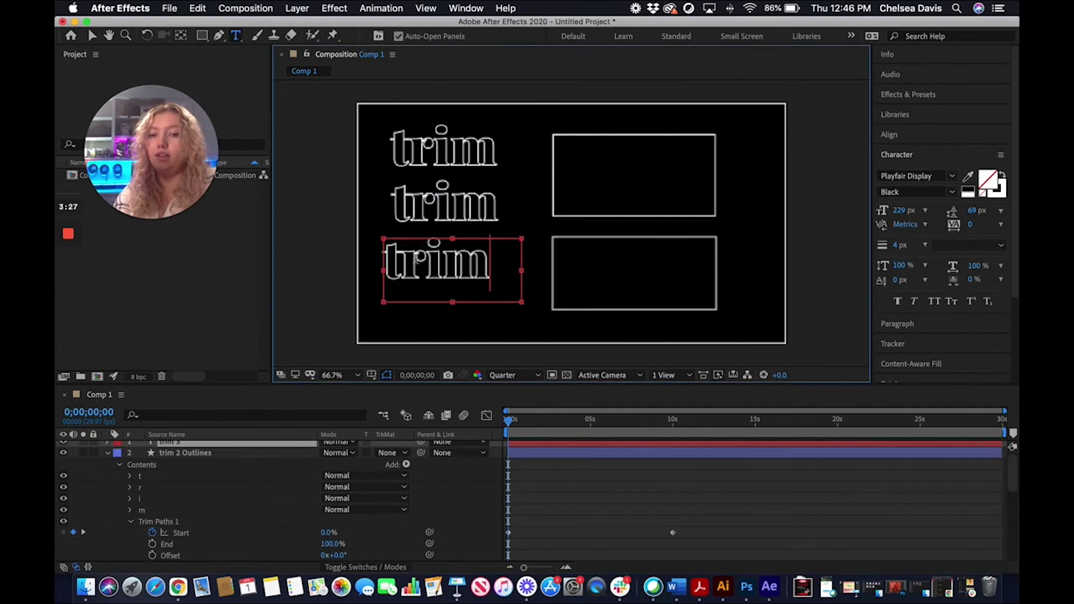
Swap fill and stroke so the third word is solid white, then select its layer.
left_click(1004, 177)
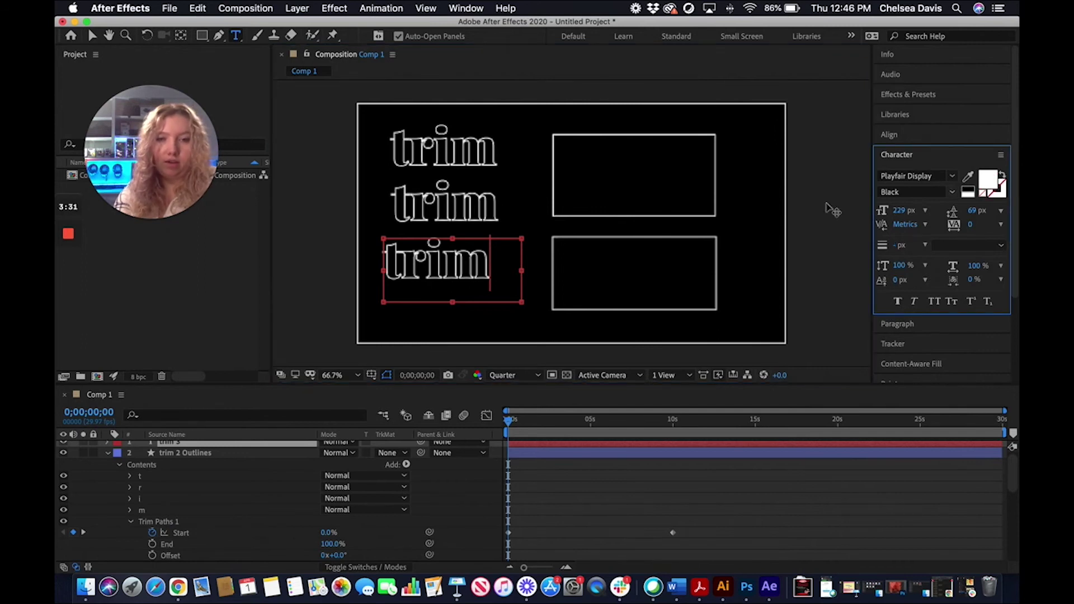
left_click_drag(492, 263, 353, 264)
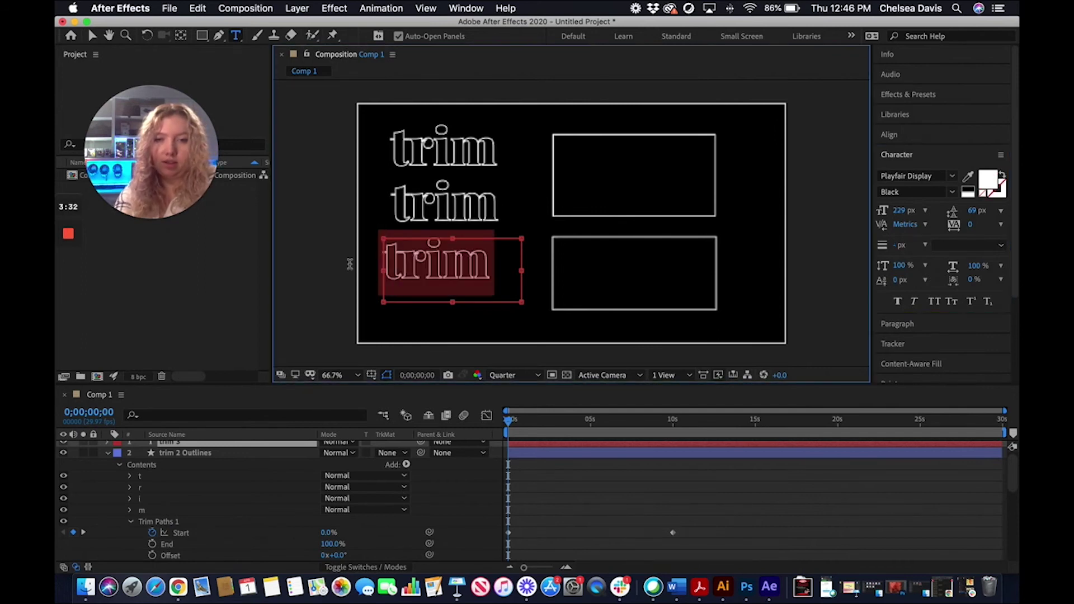
left_click(1004, 177)
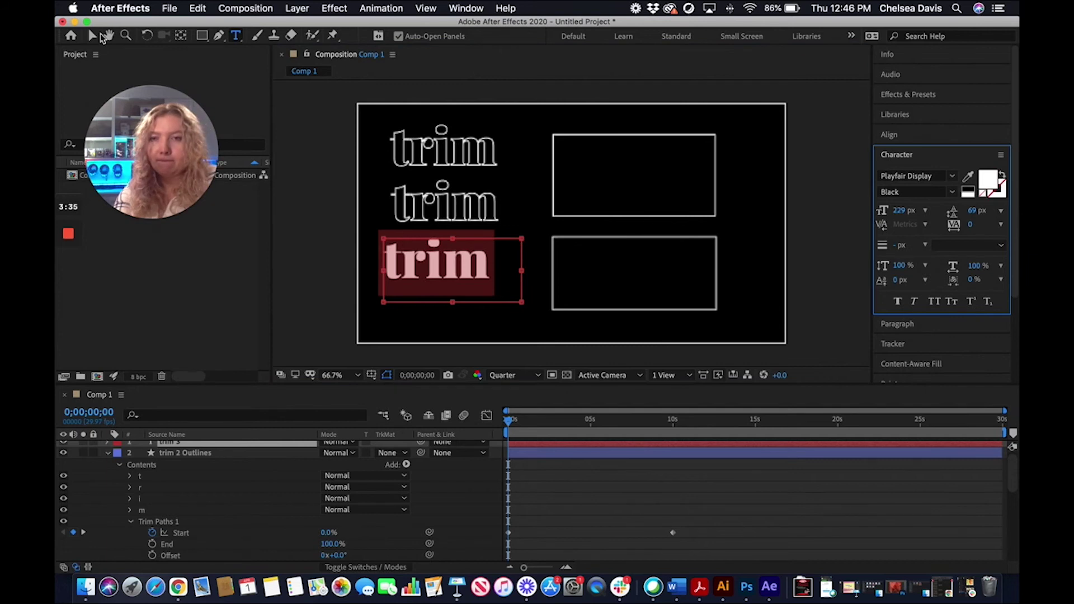
key("v")
left_click(313, 187)
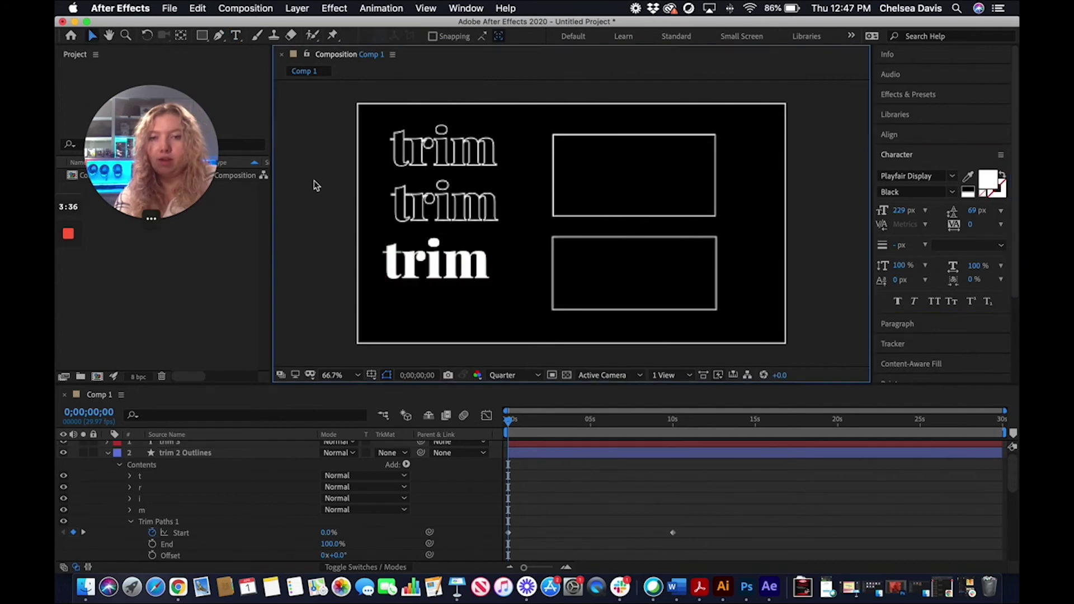
left_click(473, 268)
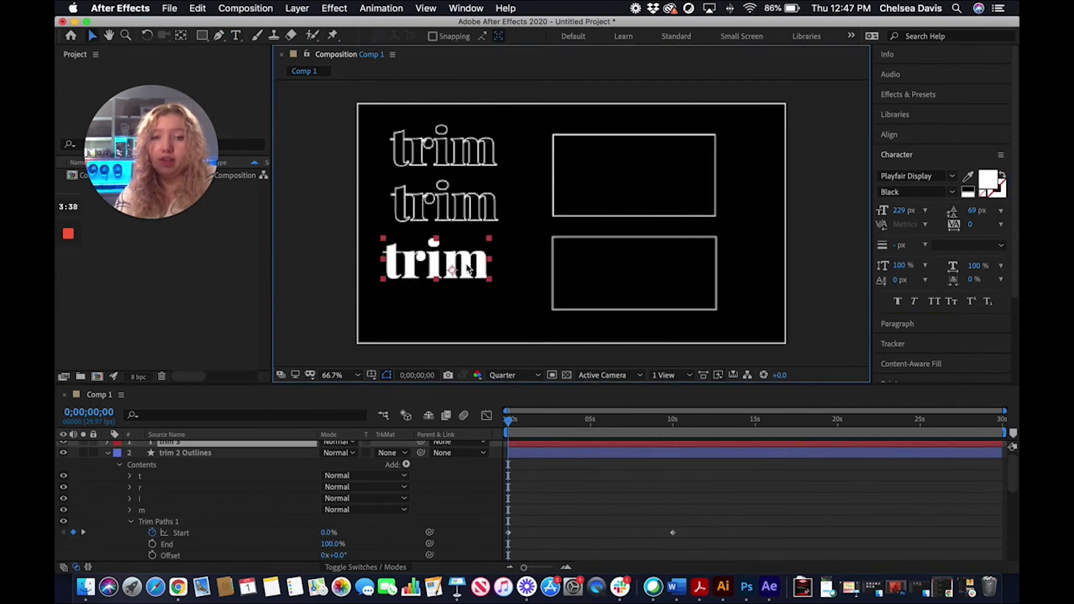
Convert the third 'trim' into the shape layer trim 3 Outlines and expand it.
left_click(296, 10)
mouse_move(399, 371)
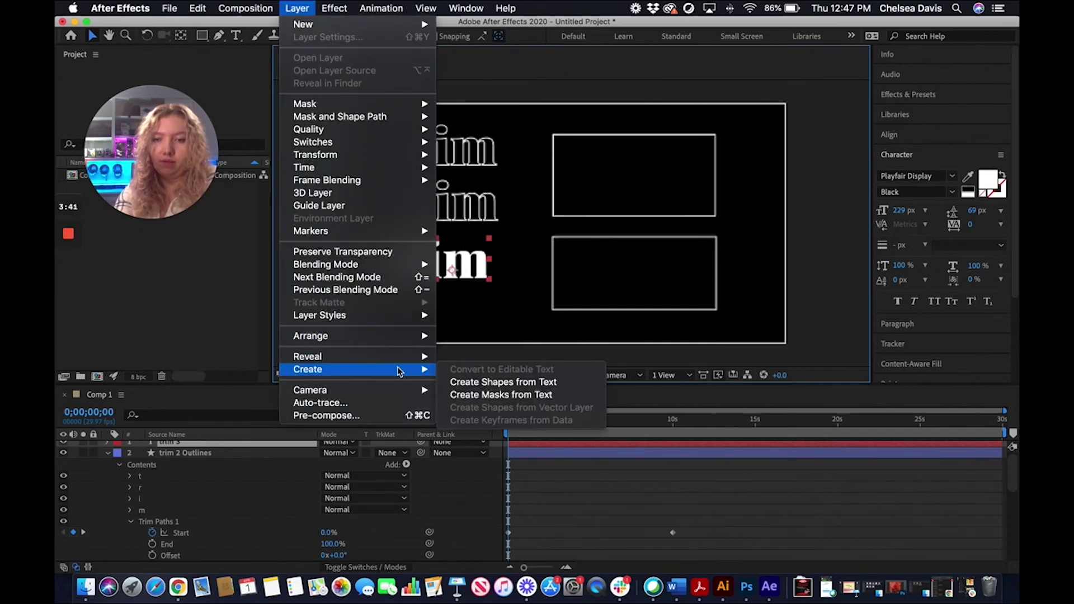
left_click(475, 382)
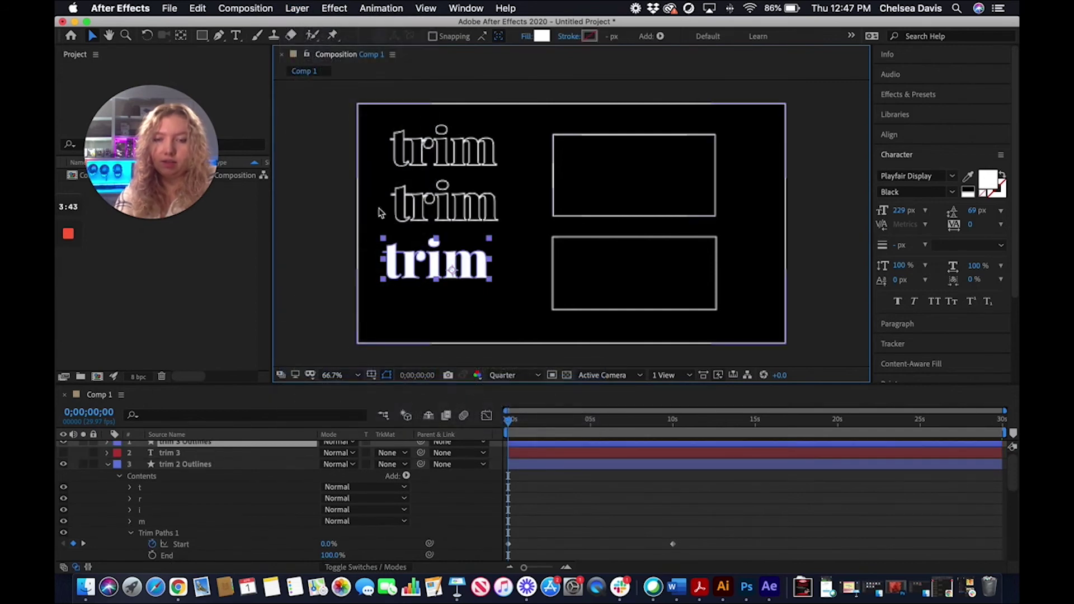
scroll(316, 497, "up", 1)
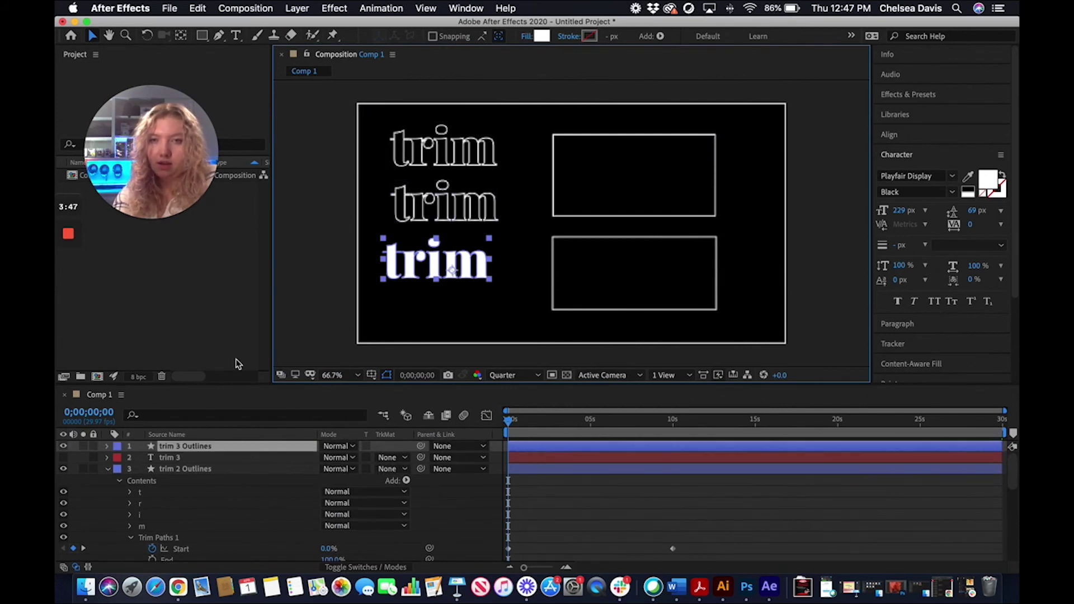
left_click(106, 447)
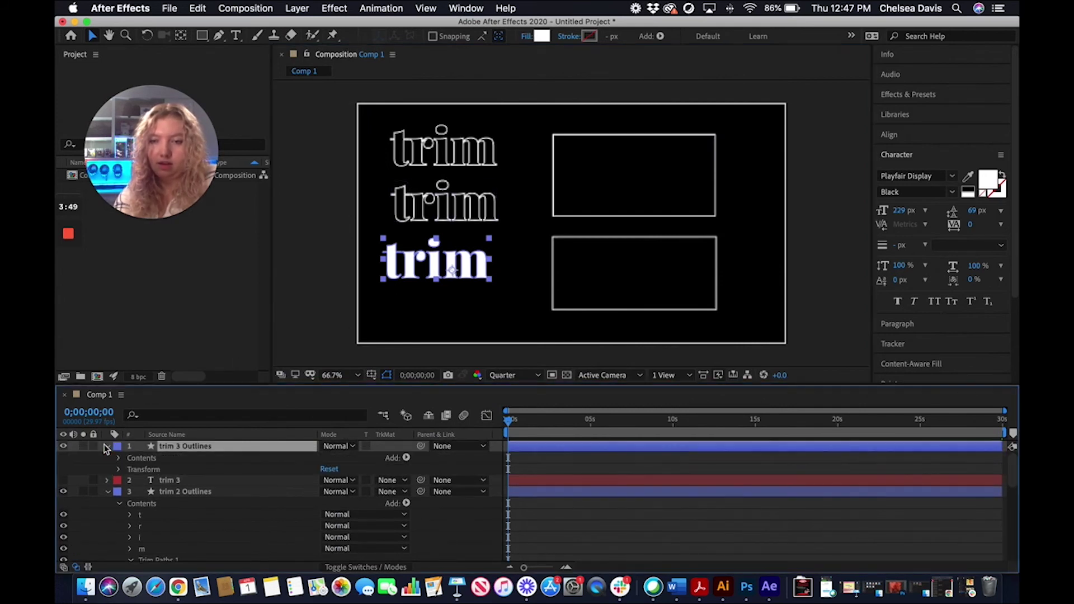
Add Trim Paths and keyframe Start from 0% at 0s to 100% about five seconds later.
left_click(406, 458)
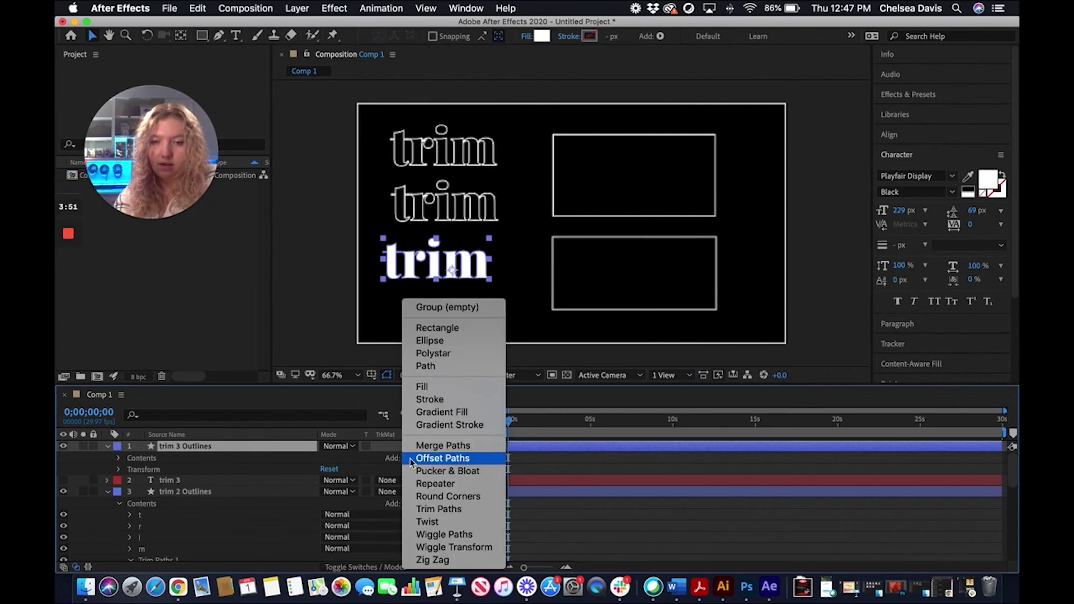
left_click(459, 511)
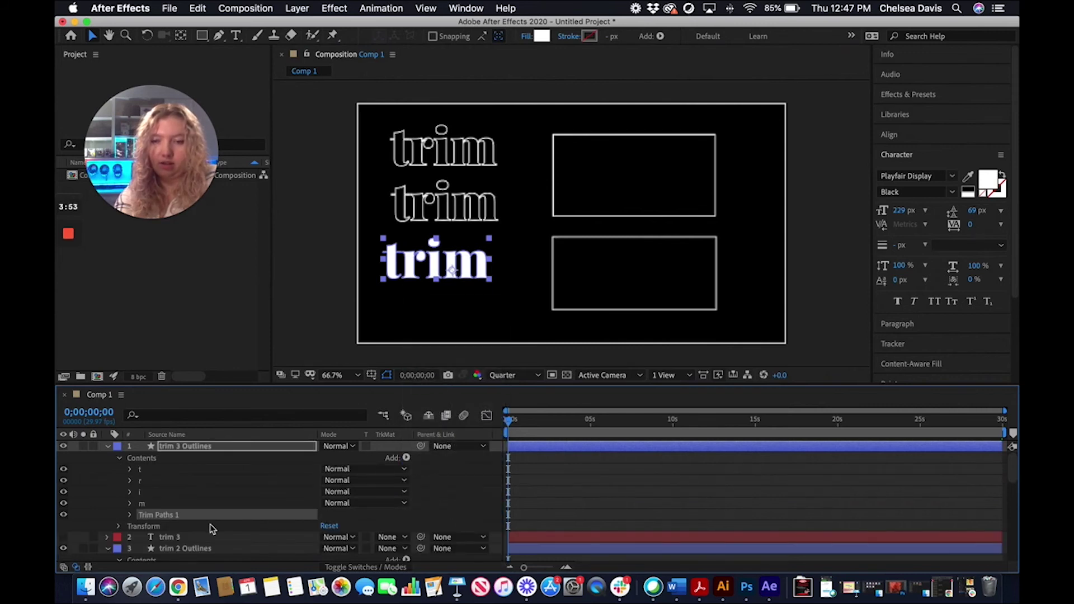
left_click(130, 515)
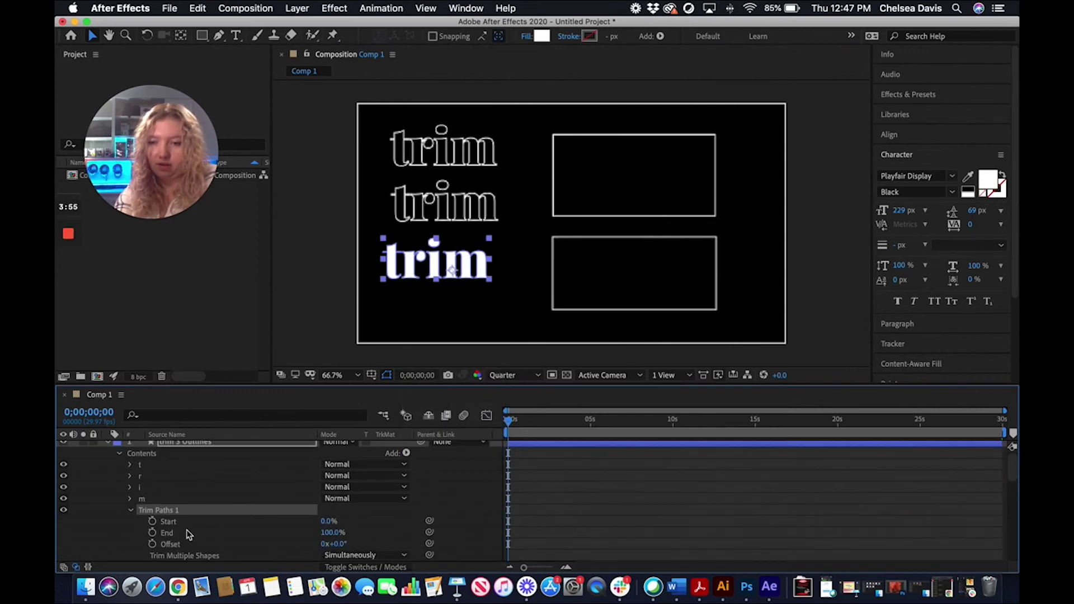
left_click(152, 521)
left_click_drag(509, 427, 592, 423)
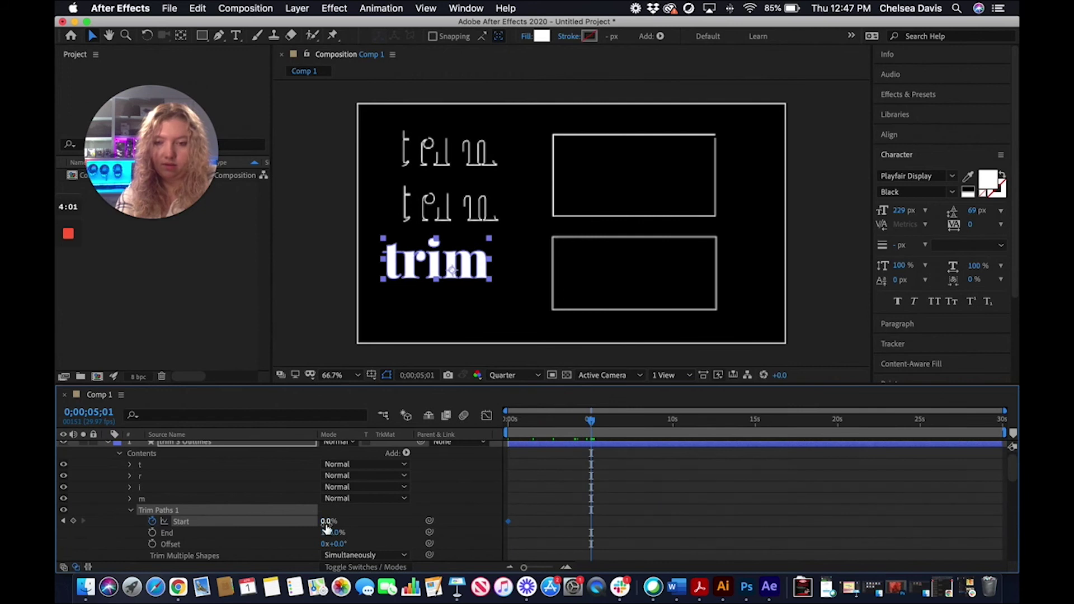
left_click_drag(328, 521, 612, 516)
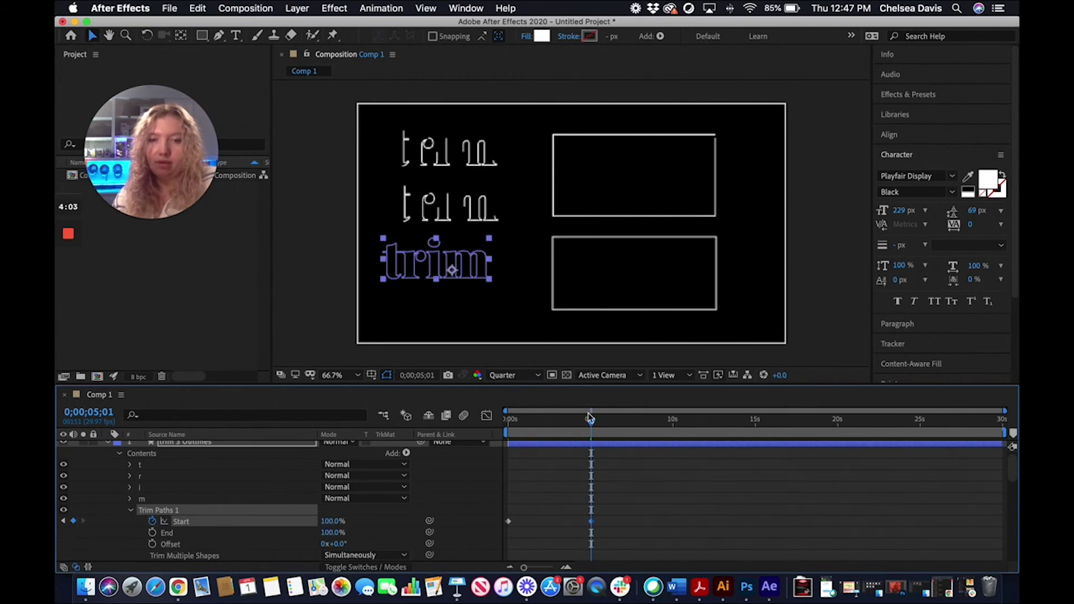
left_click_drag(591, 423, 466, 426)
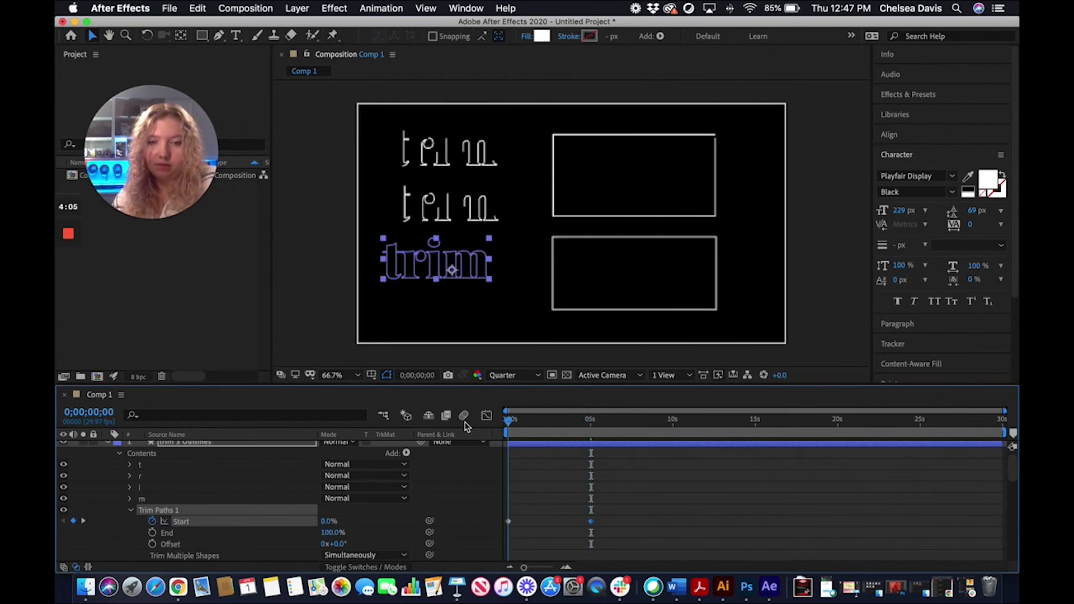
left_click(320, 312)
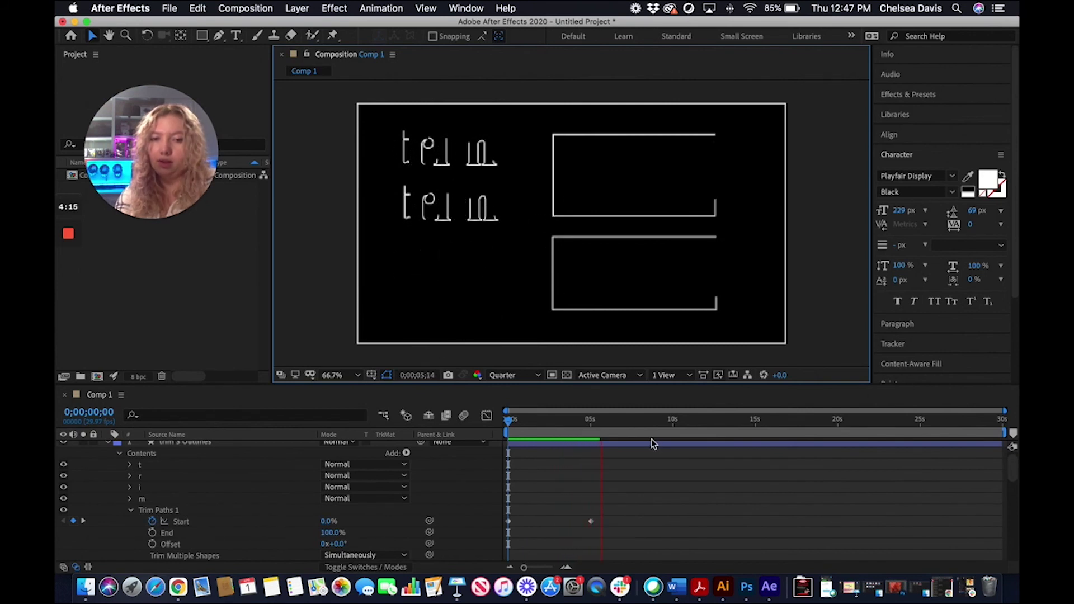
key("space")
left_click_drag(610, 421, 490, 427)
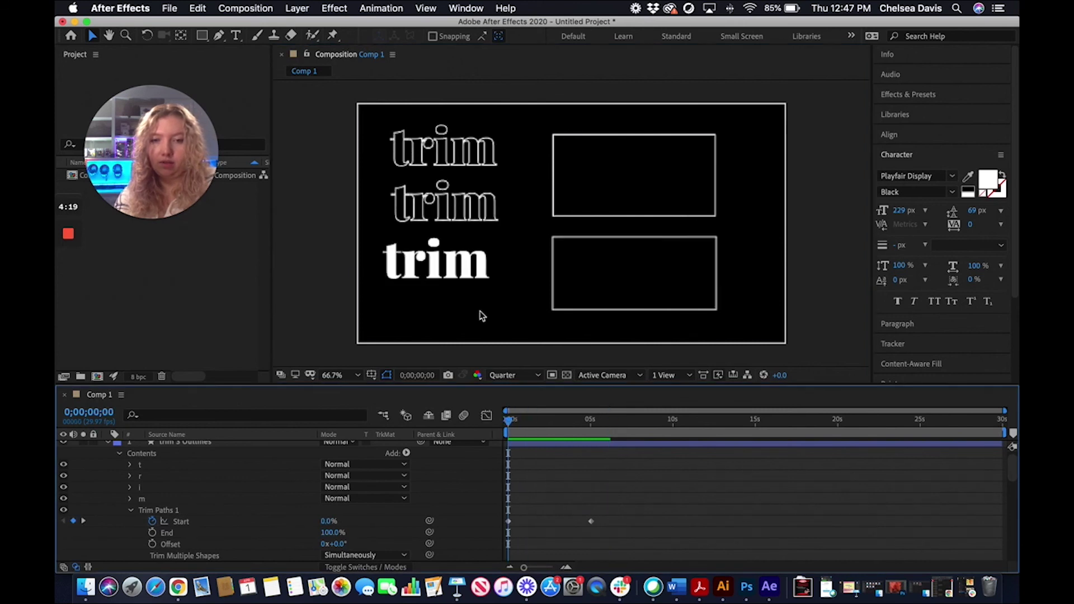
left_click(456, 254)
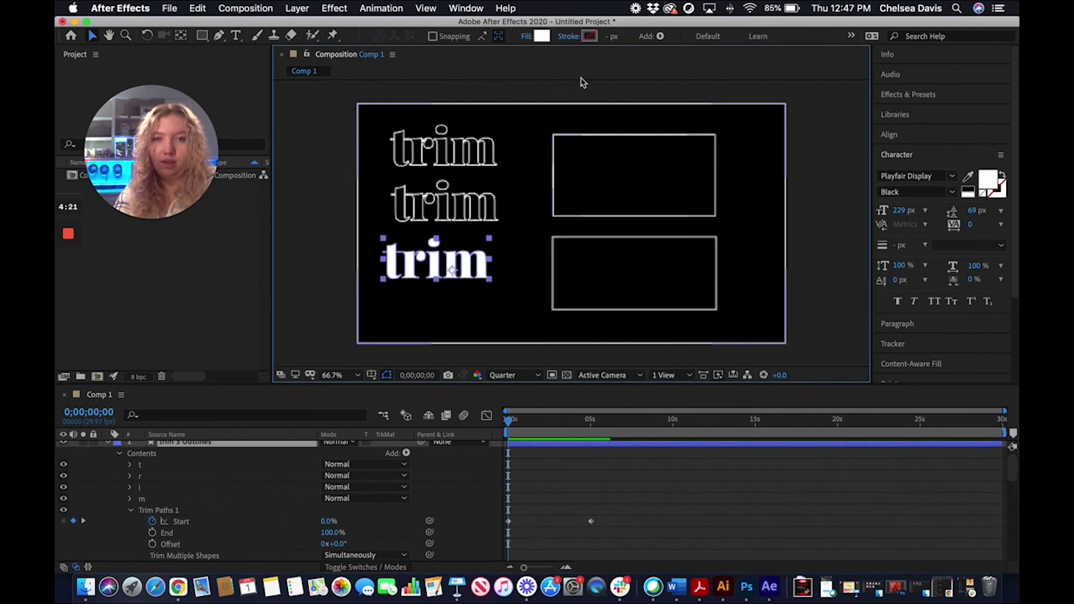
Give the third 'trim' shape a white 4 px stroke.
left_click(589, 37)
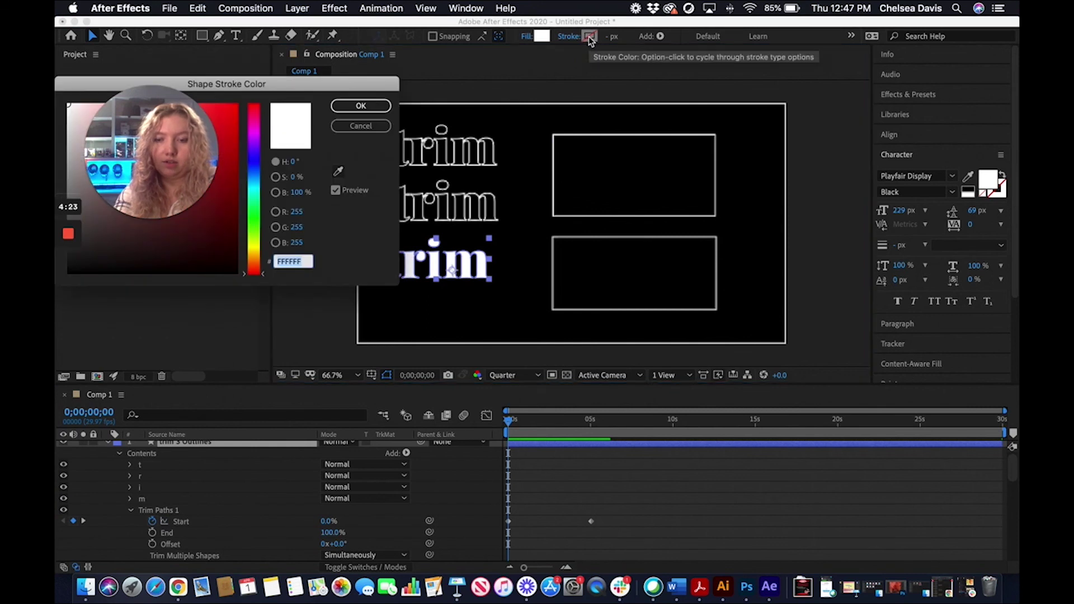
left_click(361, 105)
left_click(615, 37)
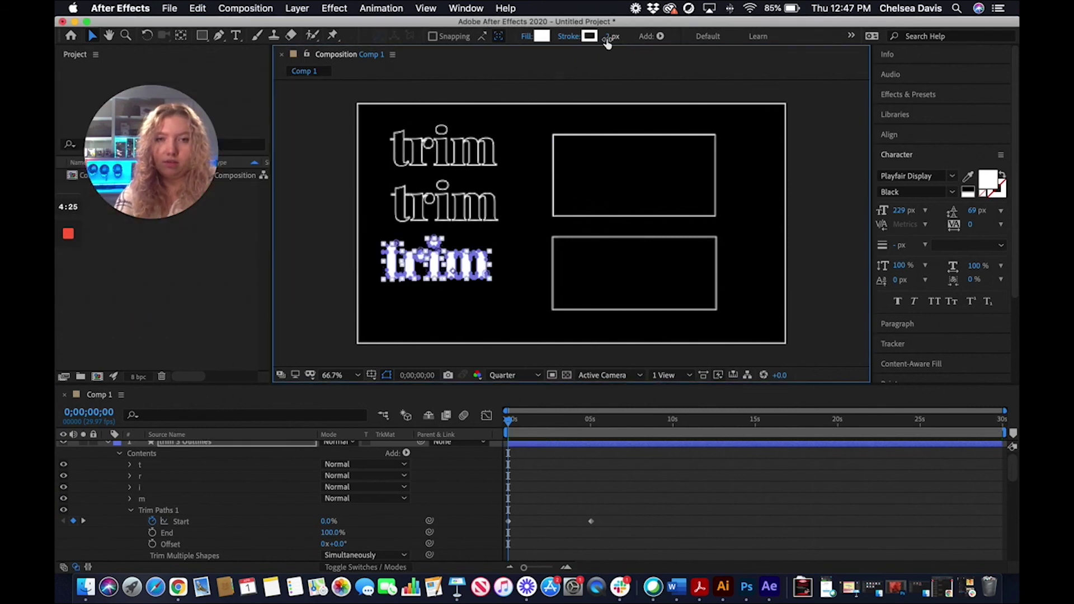
type("4")
key("Tab")
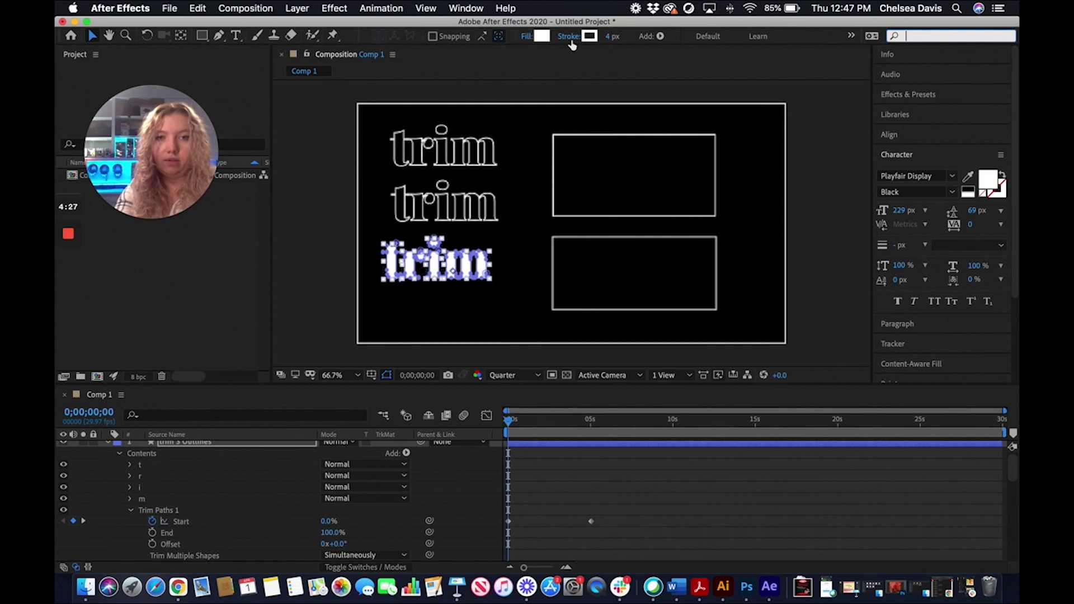
Change the shape's fill type to a linear gradient.
left_click(542, 37, "alt")
left_click(542, 37, "alt")
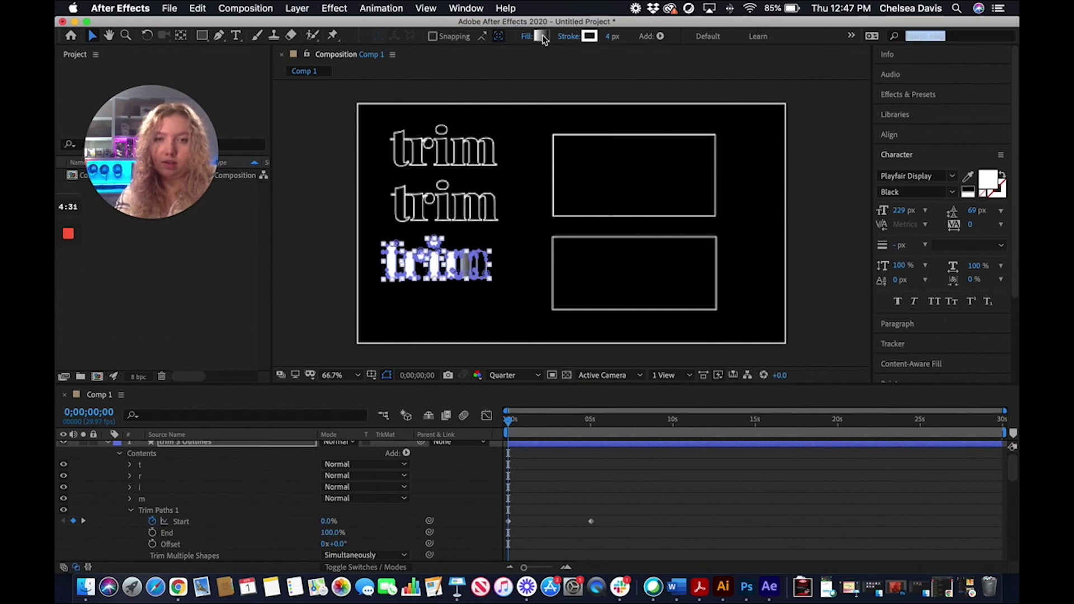
left_click(542, 37, "alt")
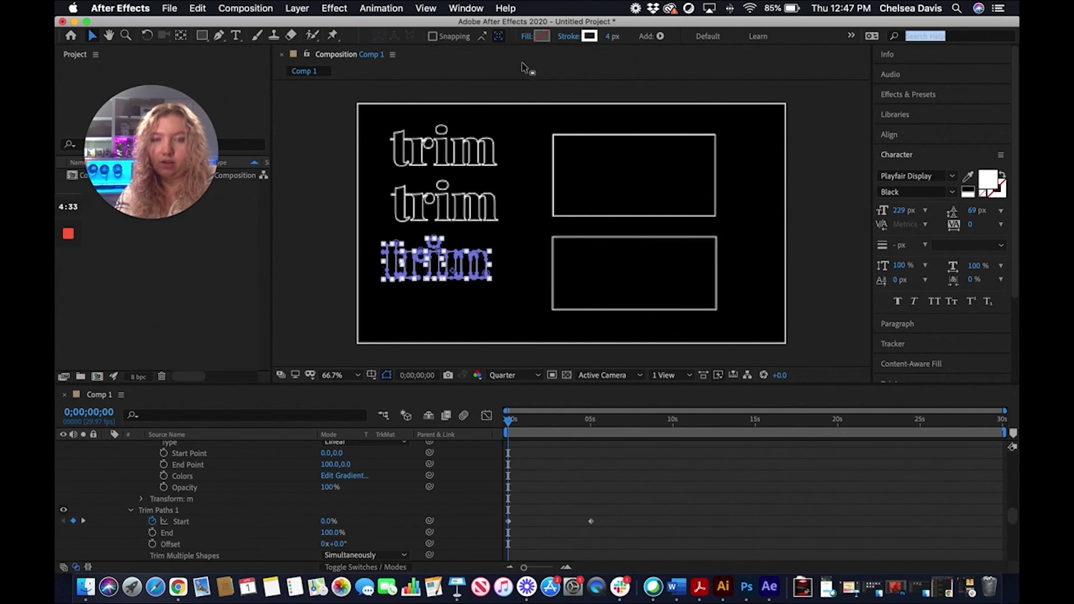
left_click(316, 147)
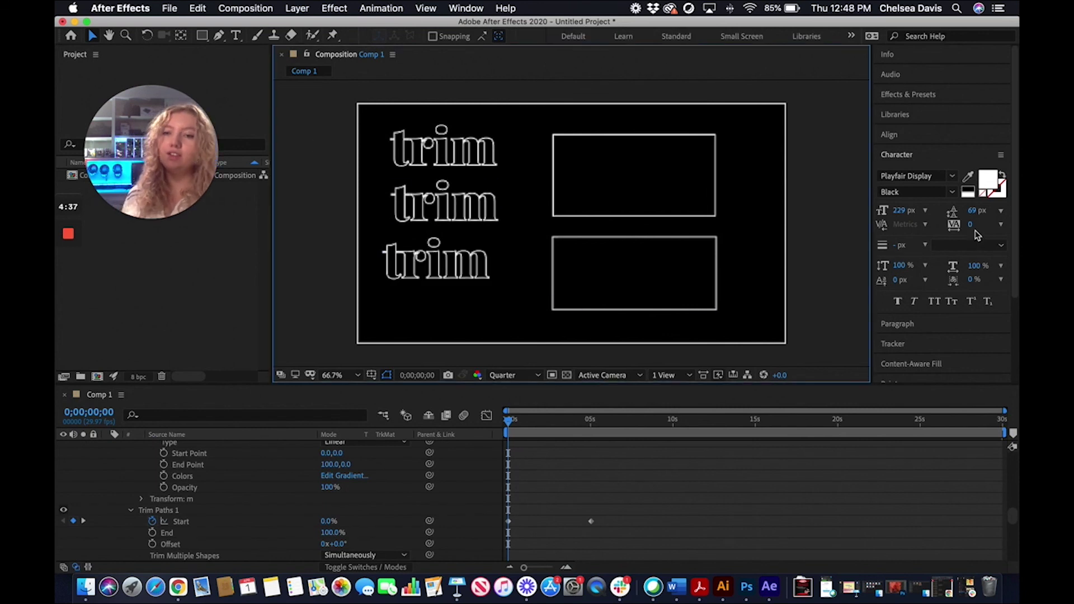